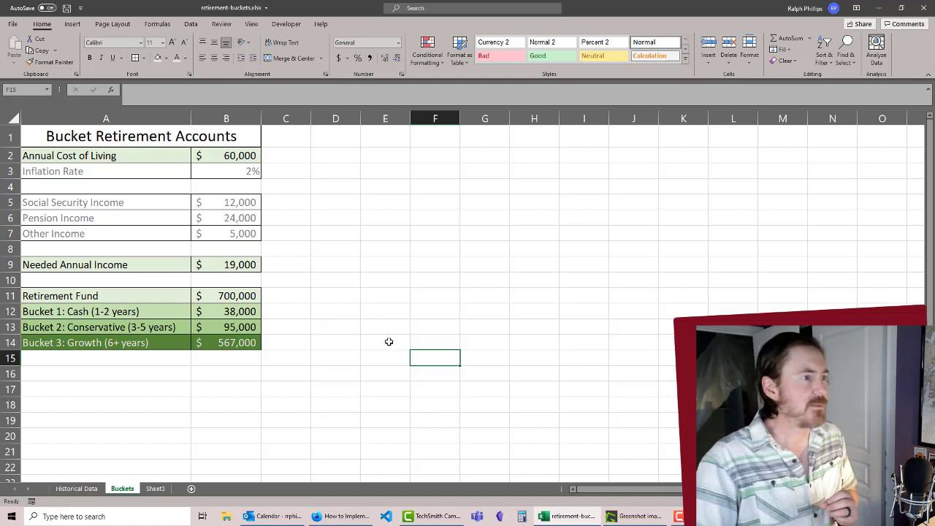
- Merge D1:D2 into a single centred header cell reading Year
click(387, 236)
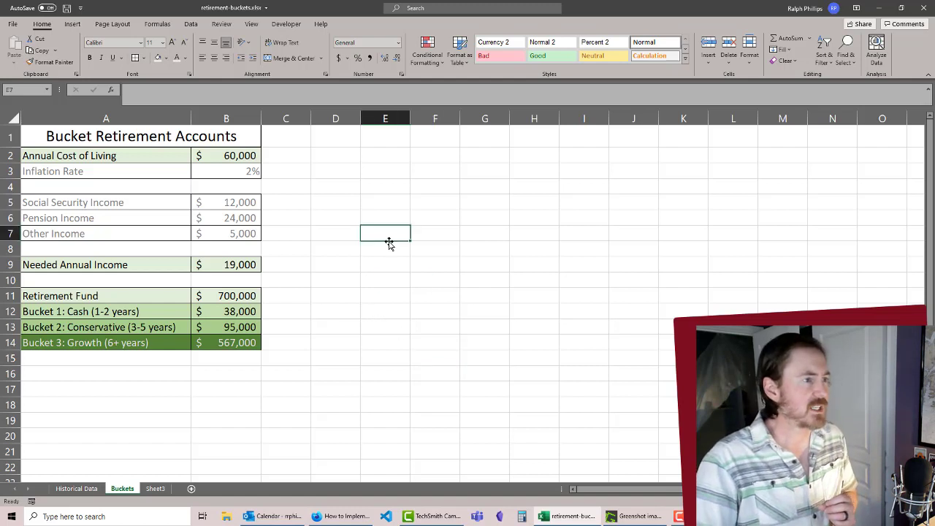
click(344, 139)
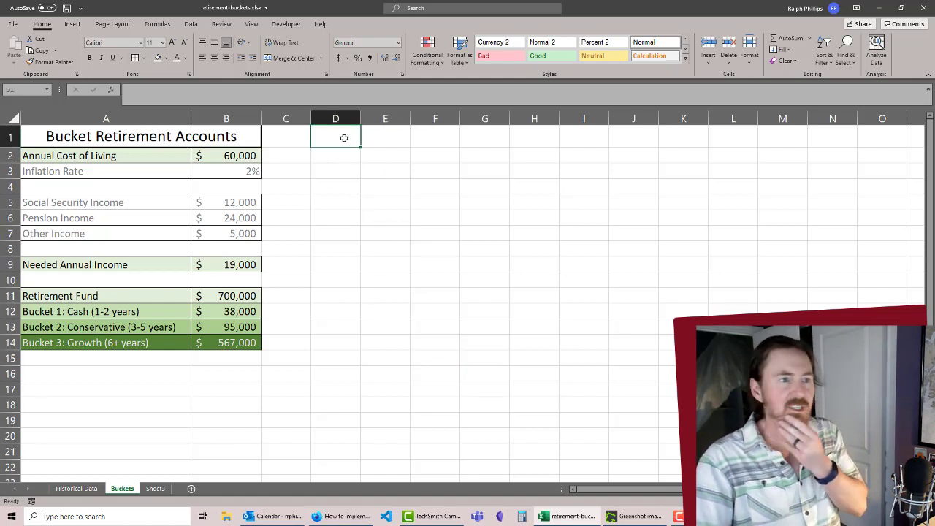
drag(344, 138, 344, 150)
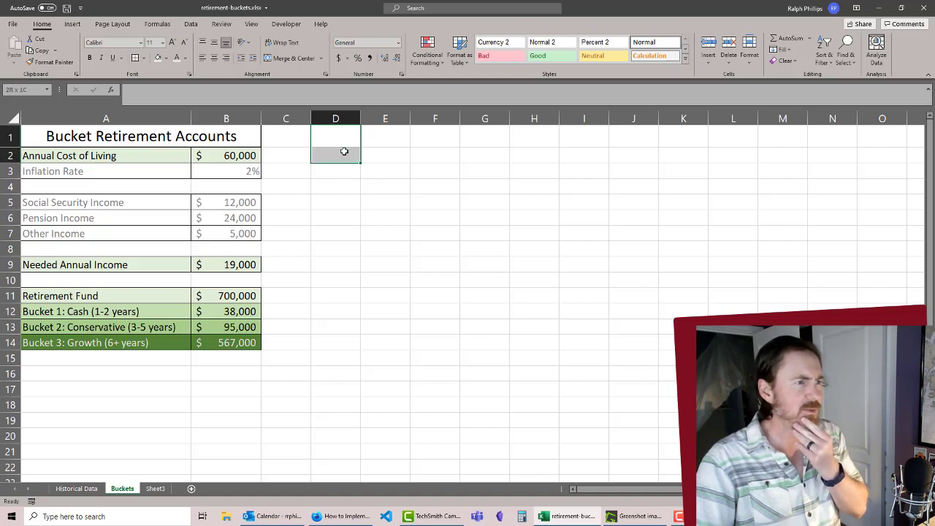
click(292, 58)
text(Year)
key(Return)
- Merge E1:E2 into a single centred header cell reading Return
drag(395, 138, 393, 154)
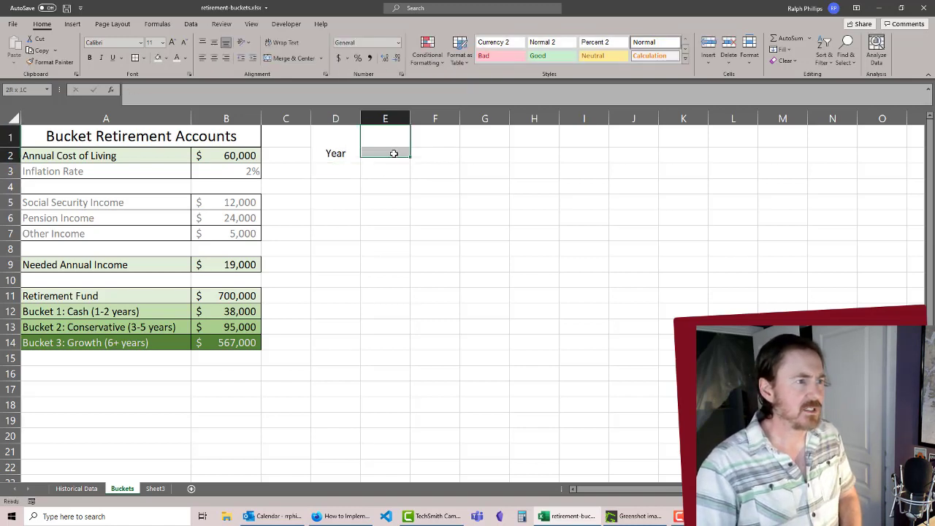
click(286, 58)
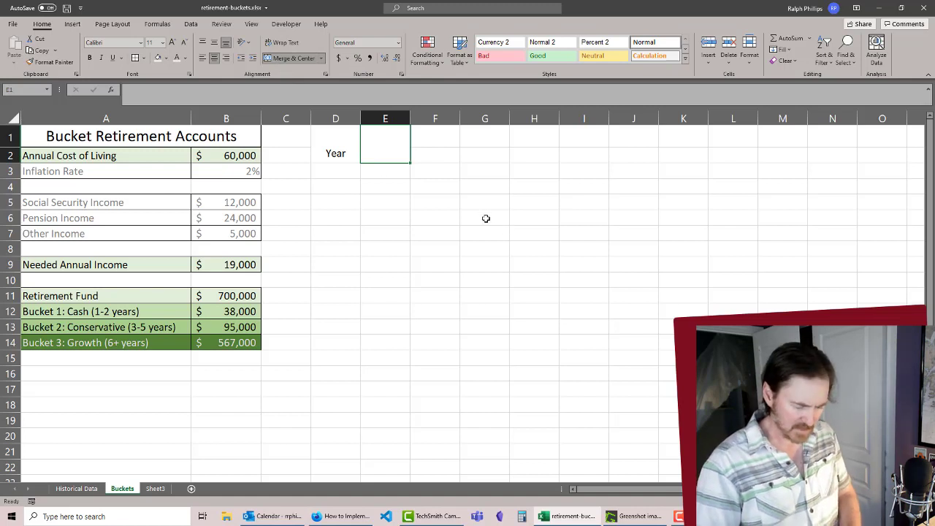
text(Return)
key(Return)
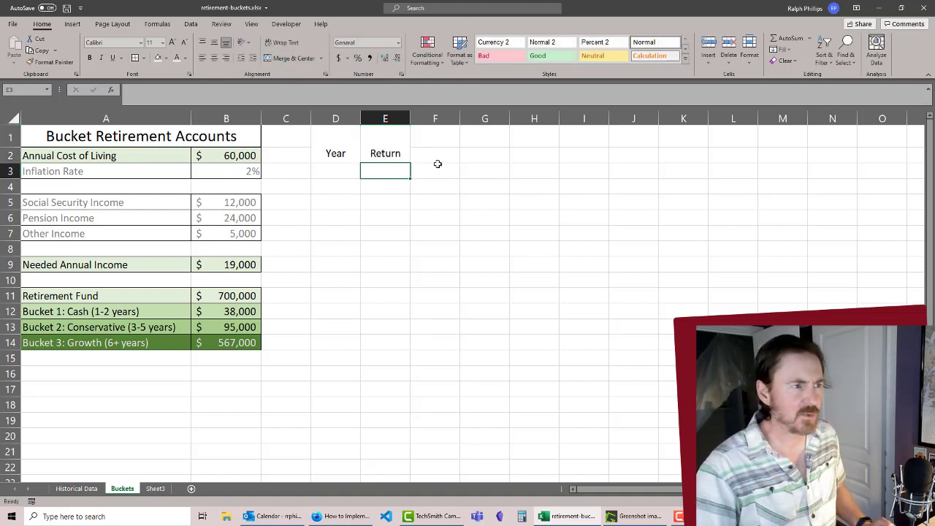
click(395, 143)
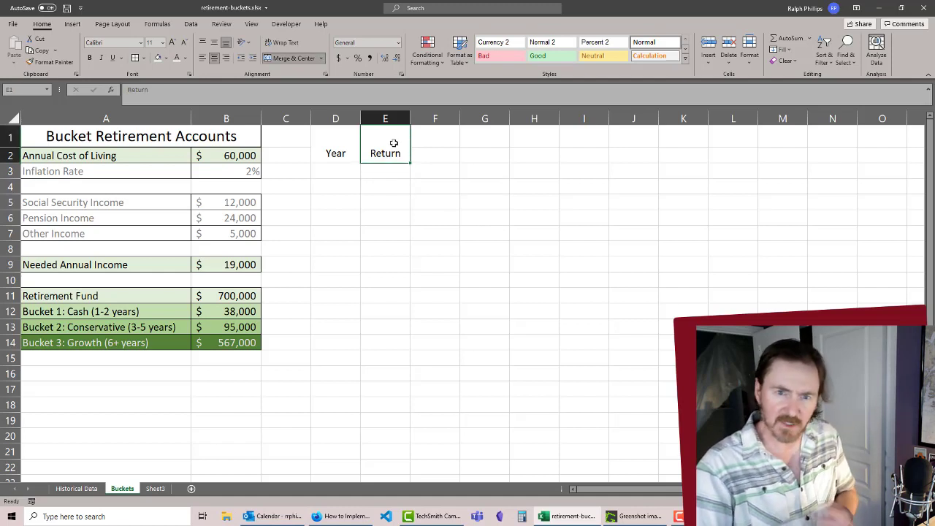
click(351, 173)
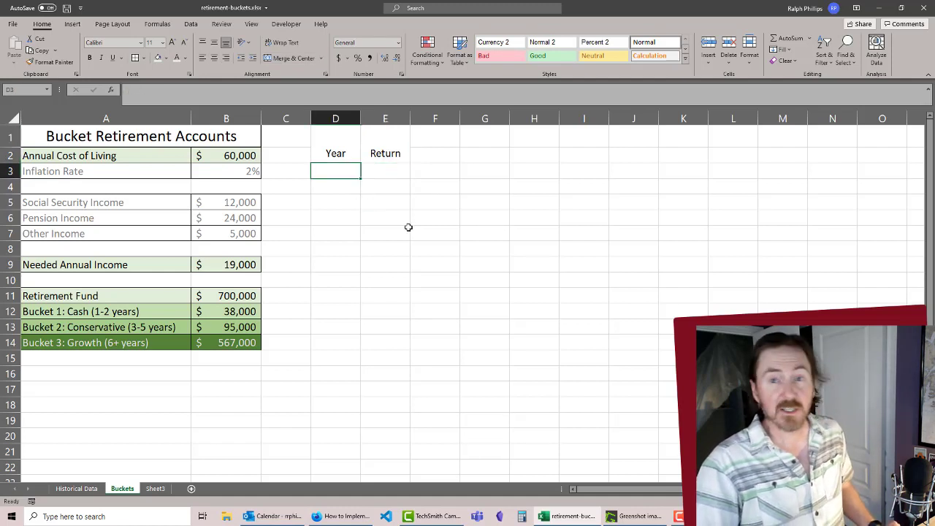
- Enter years 0, 1, 2 in D3:D5 and extend the series down to D33
text(0)
key(Return)
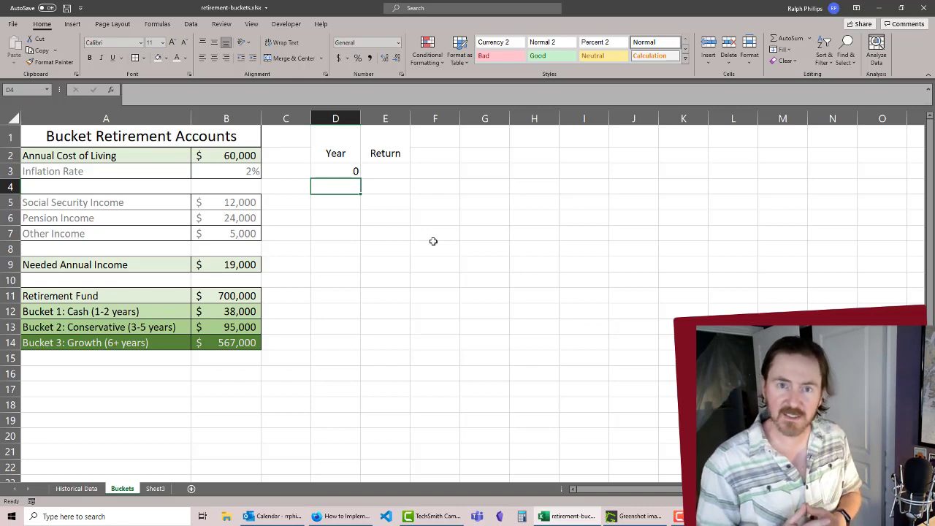
text(1)
key(Return)
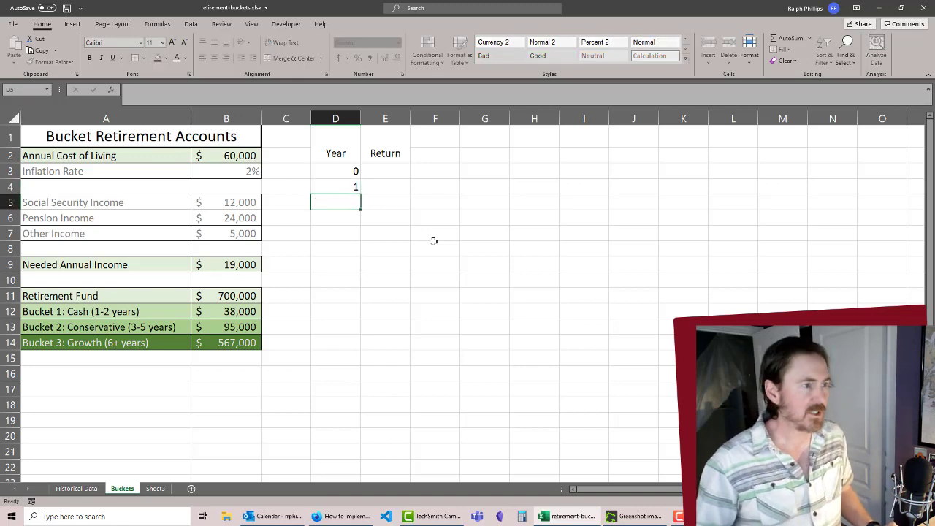
text(2)
key(Return)
drag(346, 190, 344, 205)
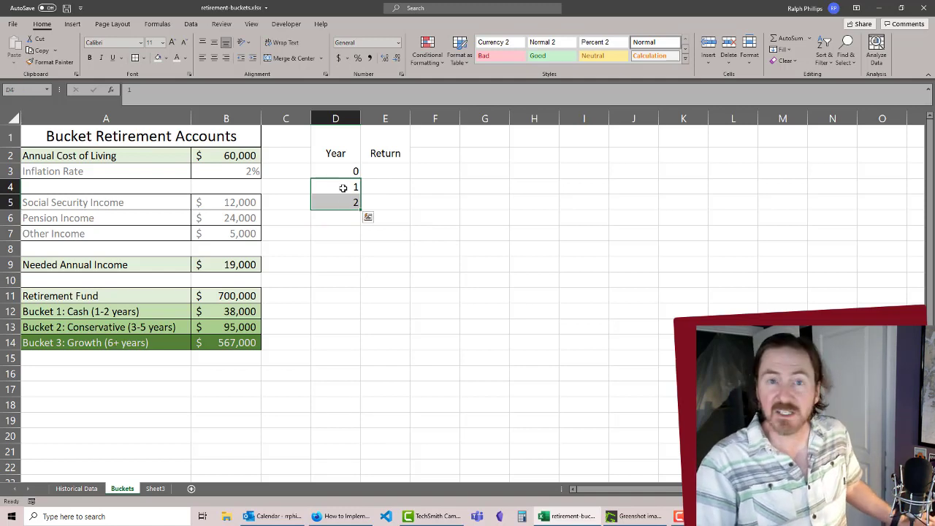
drag(362, 212, 346, 231)
scroll(380, 263, up, 9)
click(370, 307)
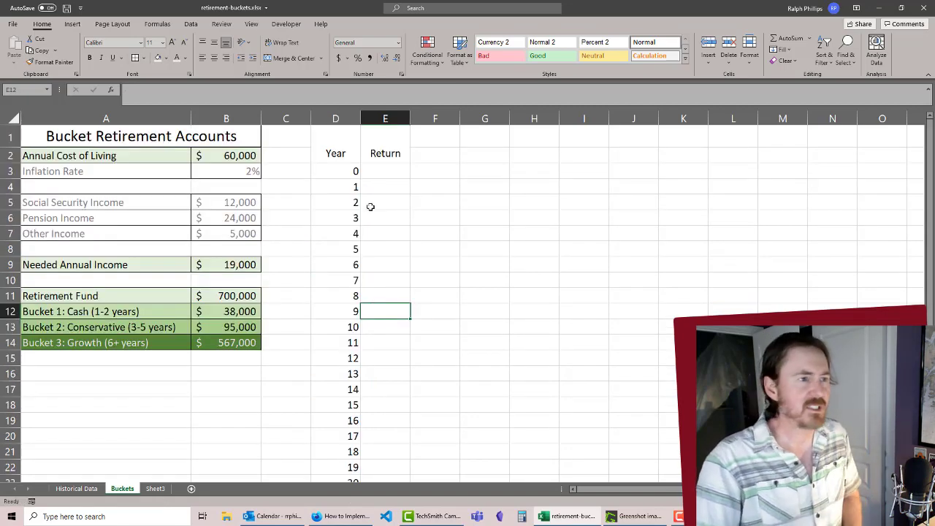
drag(497, 141, 598, 137)
- Merge G1:I1 into a bold, size-9, two-line 'Bucket 1 Cash' header with a taller row 1
click(293, 58)
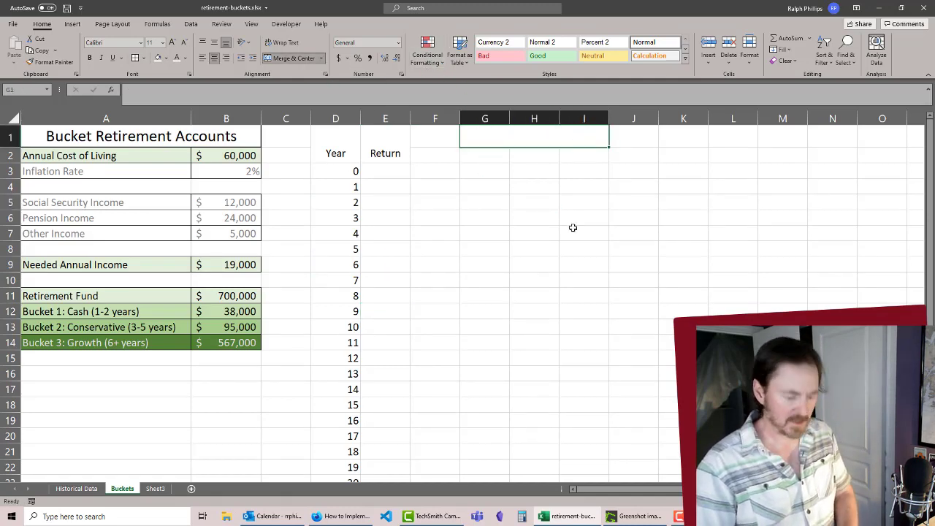
text(Bucket 1)
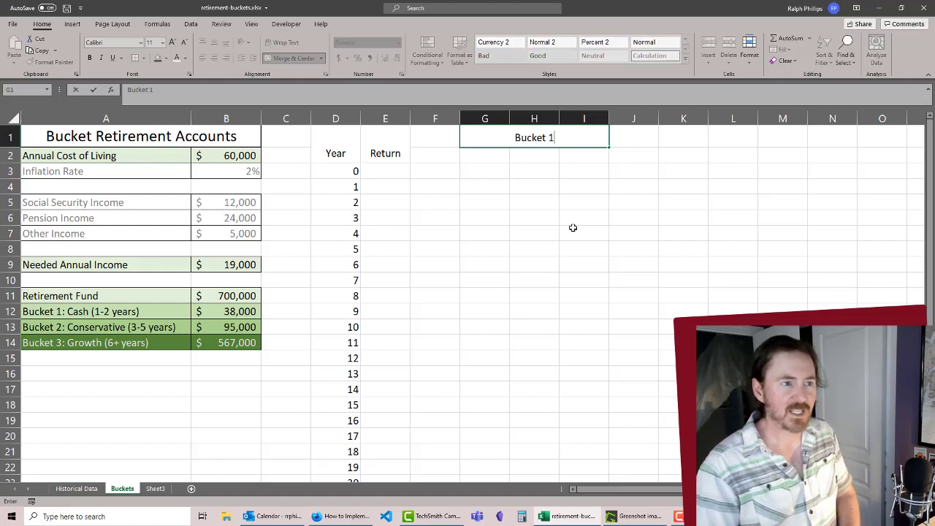
key(alt+Return)
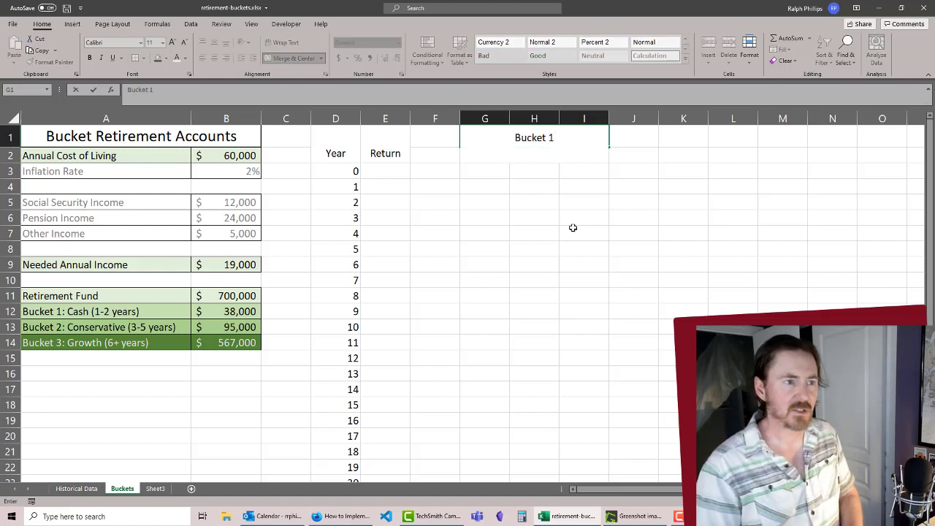
text(Cash)
key(Return)
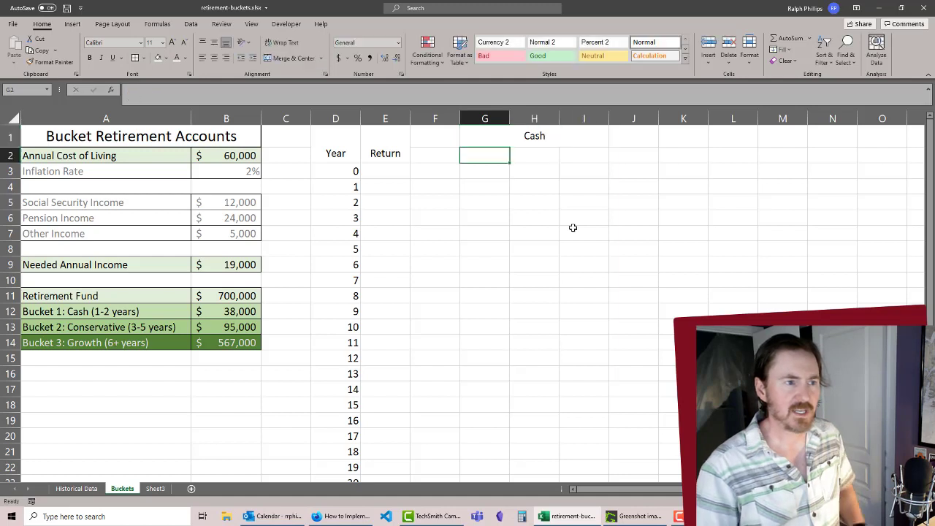
click(584, 139)
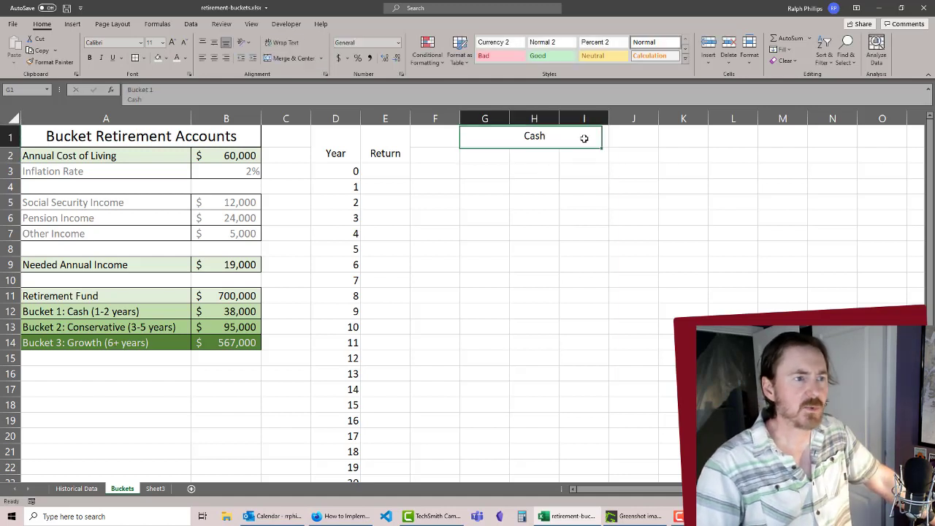
click(185, 44)
click(184, 44)
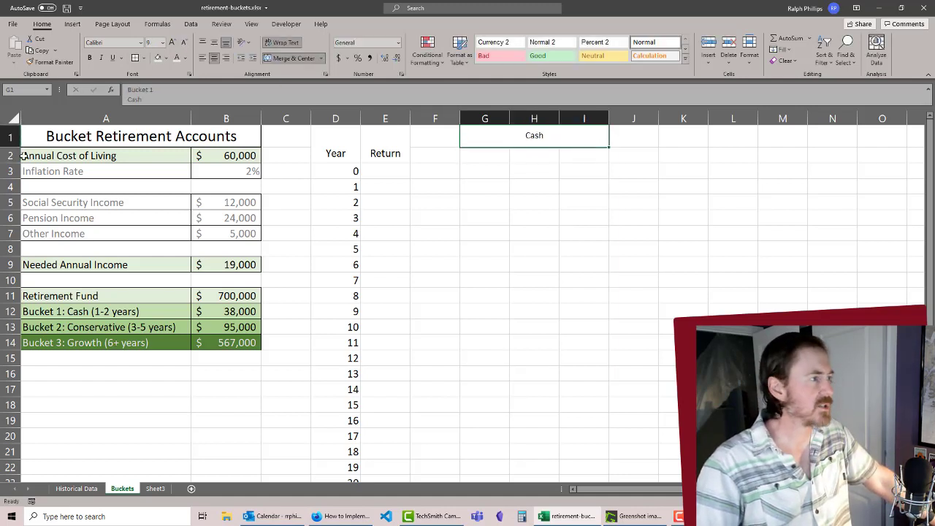
drag(11, 147, 12, 162)
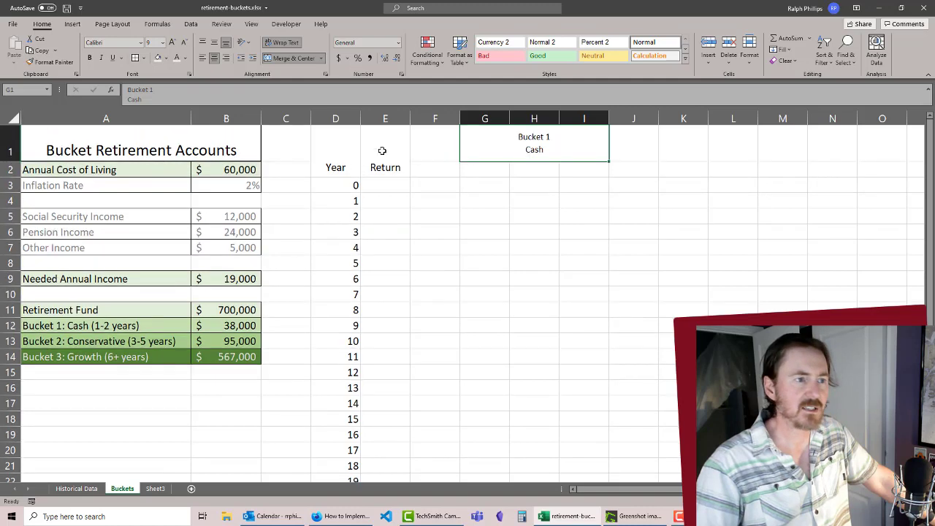
click(89, 57)
click(581, 262)
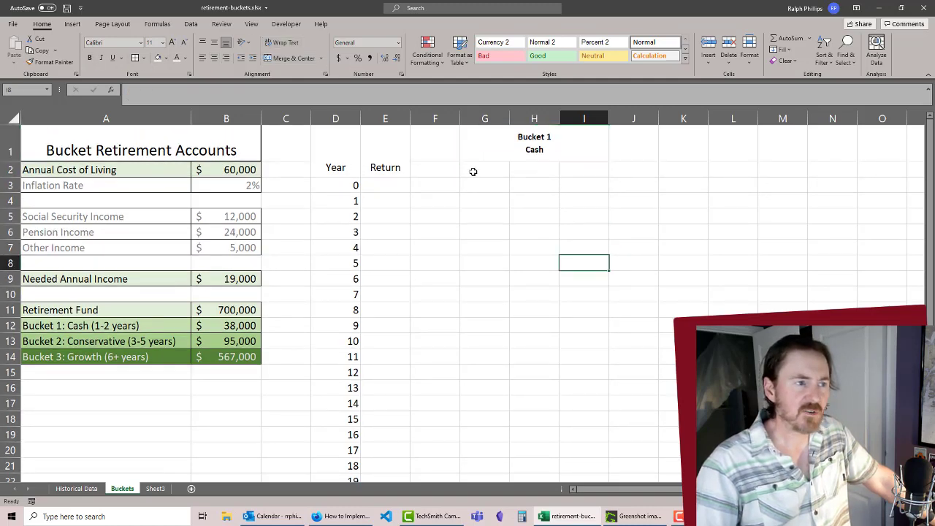
- Label G2, H2 and I2 as Draw, Replenish and Balance, then select the G1:I2 block
click(474, 170)
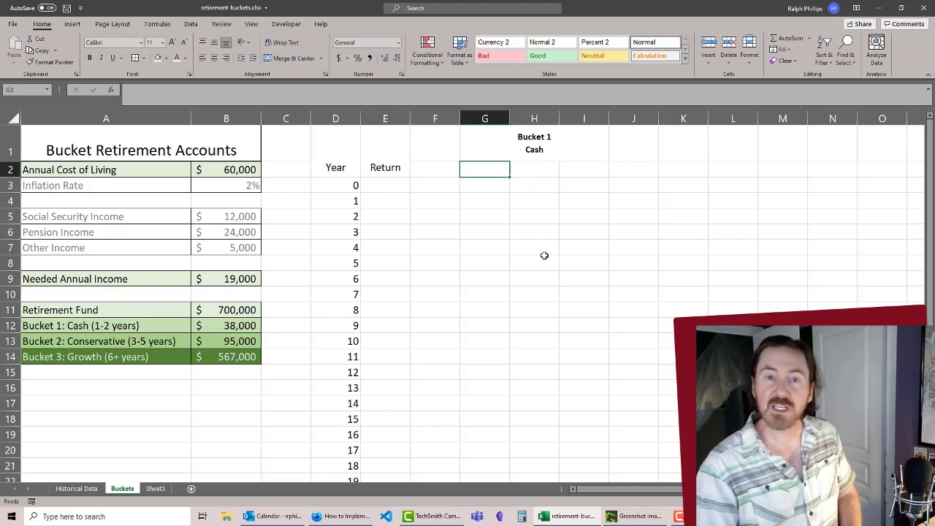
text(Draw)
key(Tab)
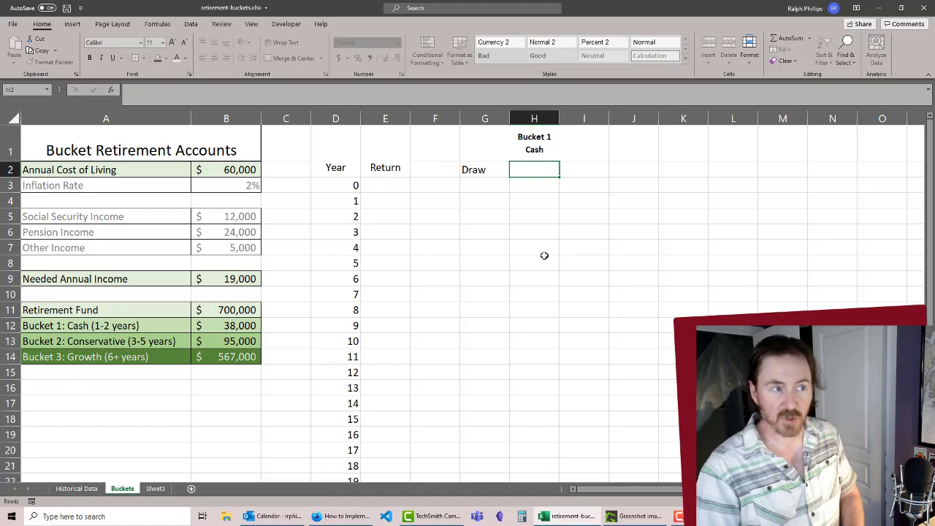
text(Replenish)
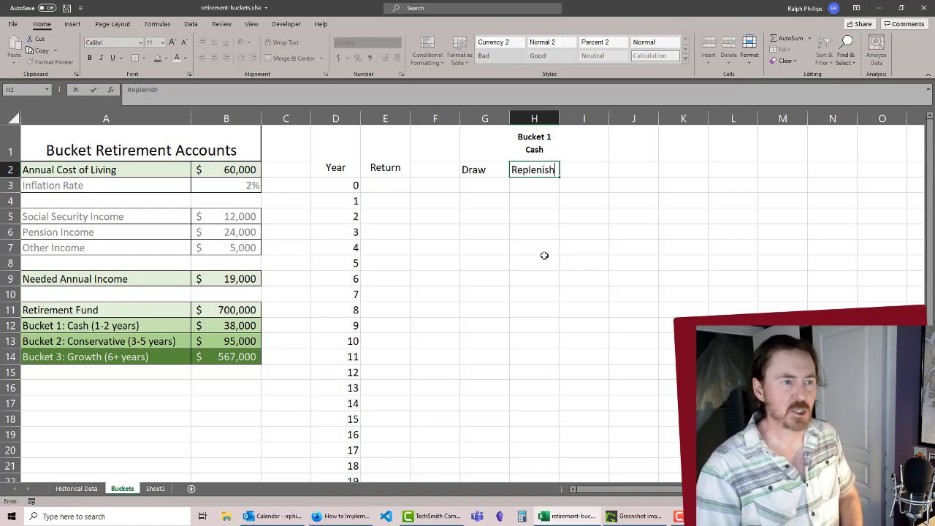
key(Tab)
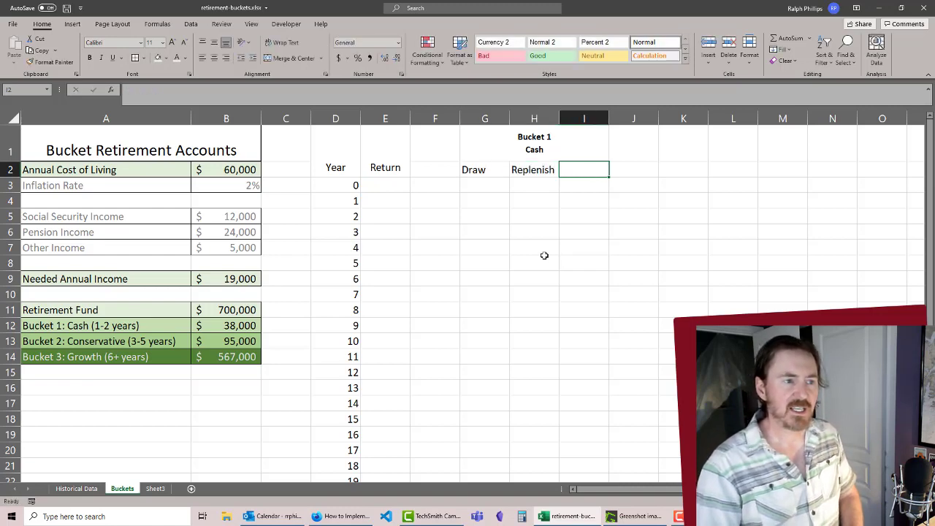
text(Balance)
key(Return)
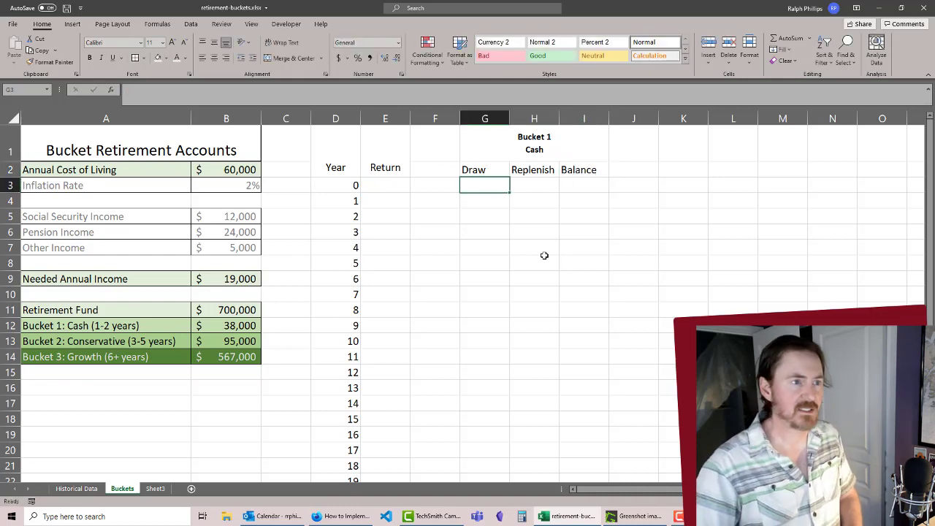
mouse_move(516, 139)
mouse_down()
mouse_move(483, 149)
mouse_move(515, 169)
mouse_up()
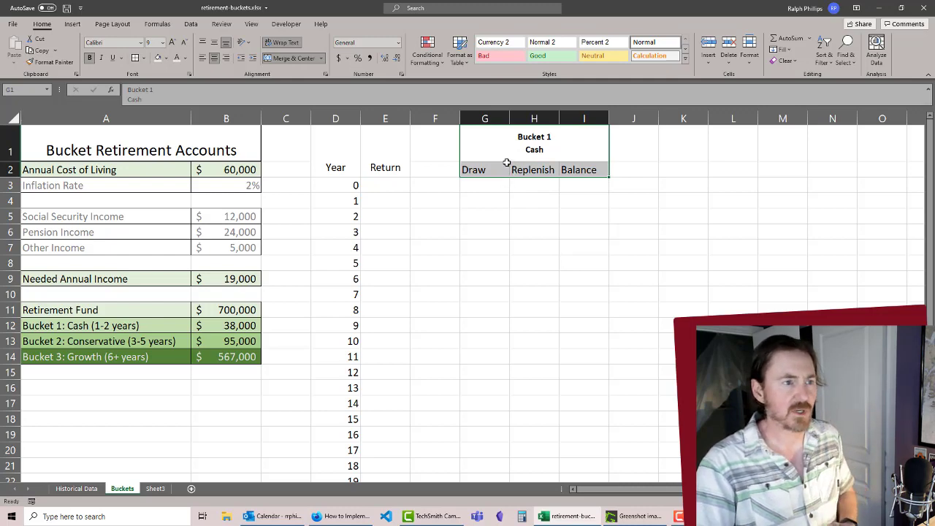
- Copy the Bucket 1 header block to K1:M2 and retitle it 'Bucket 2 Conservative'
key(ctrl+c)
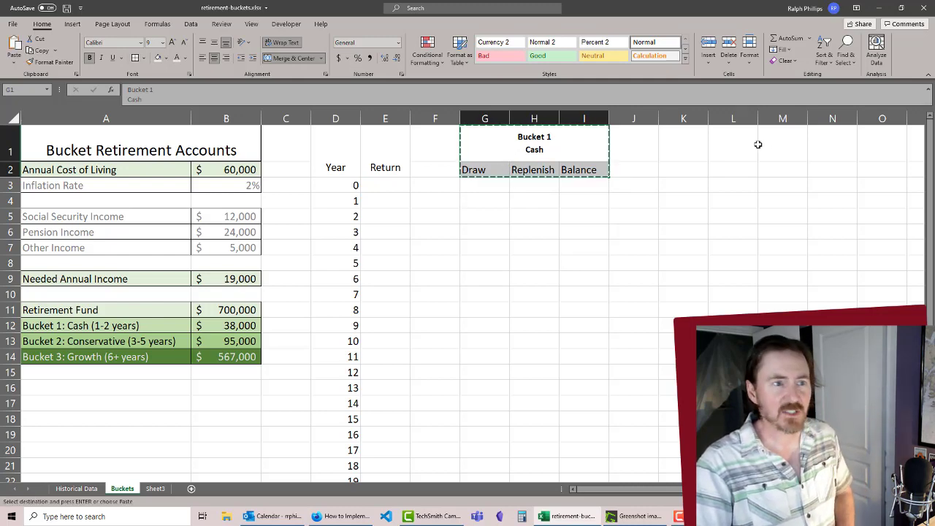
drag(689, 146, 773, 168)
key(ctrl+v)
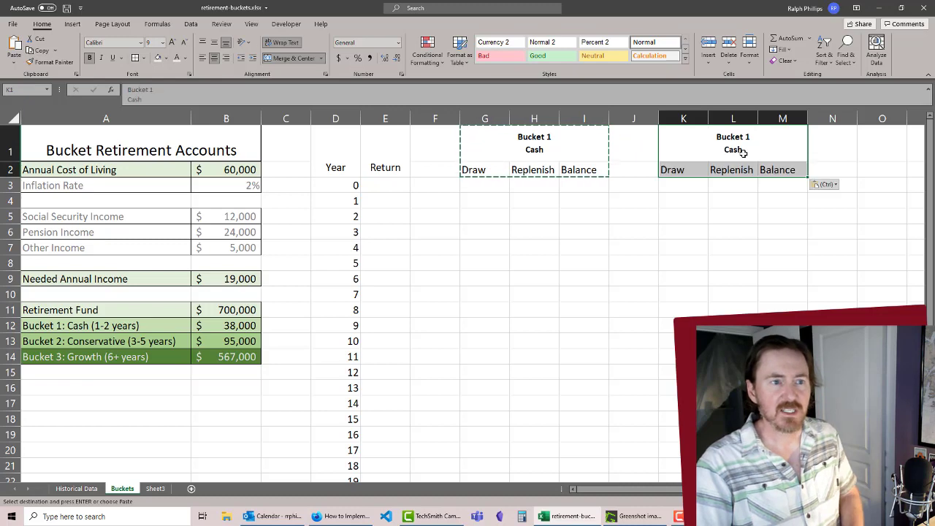
double_click(742, 143)
key(BackSpace)
text(2)
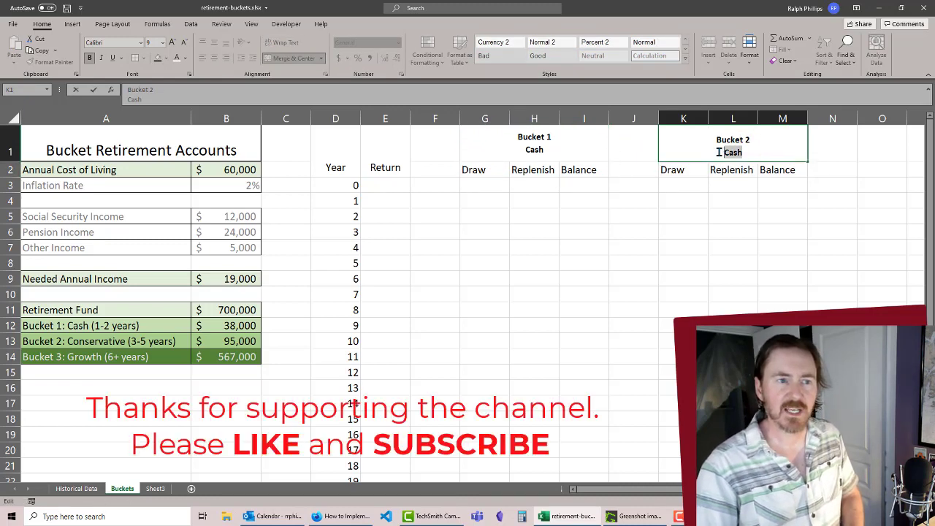
double_click(733, 152)
text(Conserv)
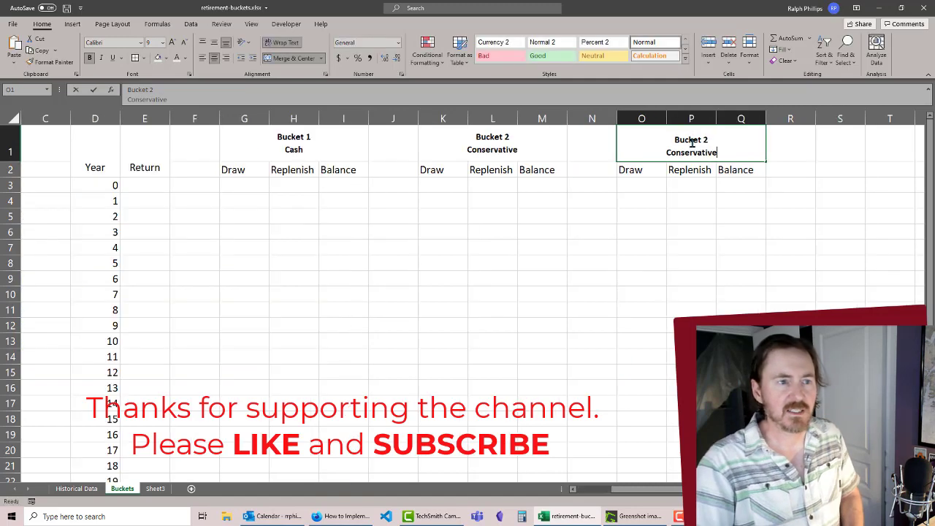
- Change the third copied block's heading number to Bucket 3
double_click(694, 140)
drag(704, 139, 729, 141)
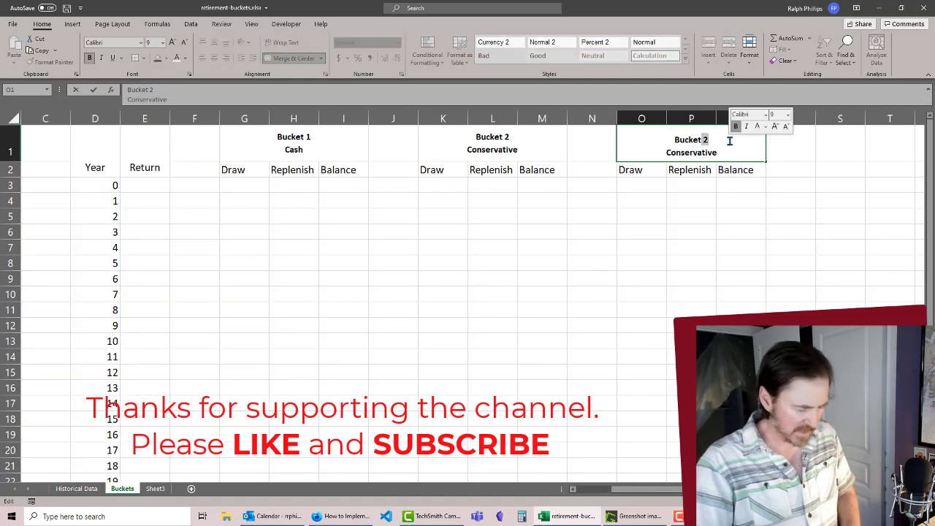
key(BackSpace)
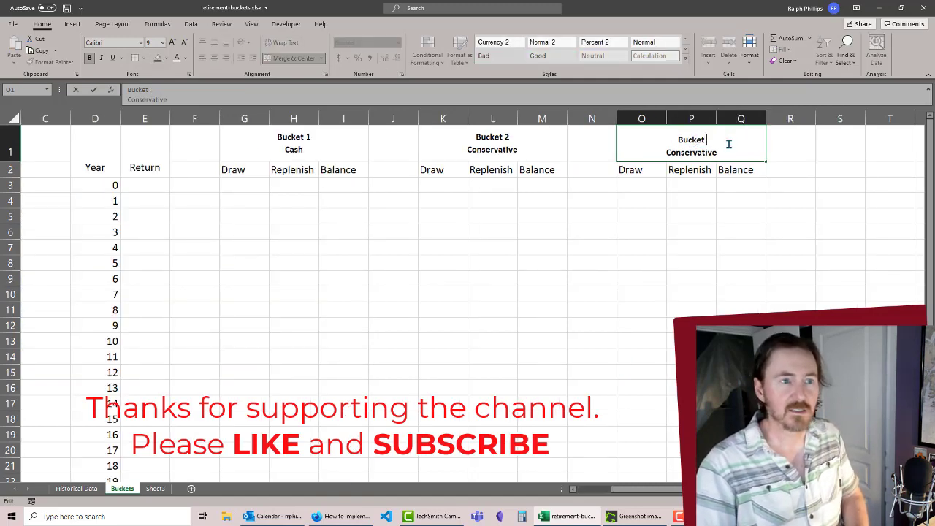
text(3)
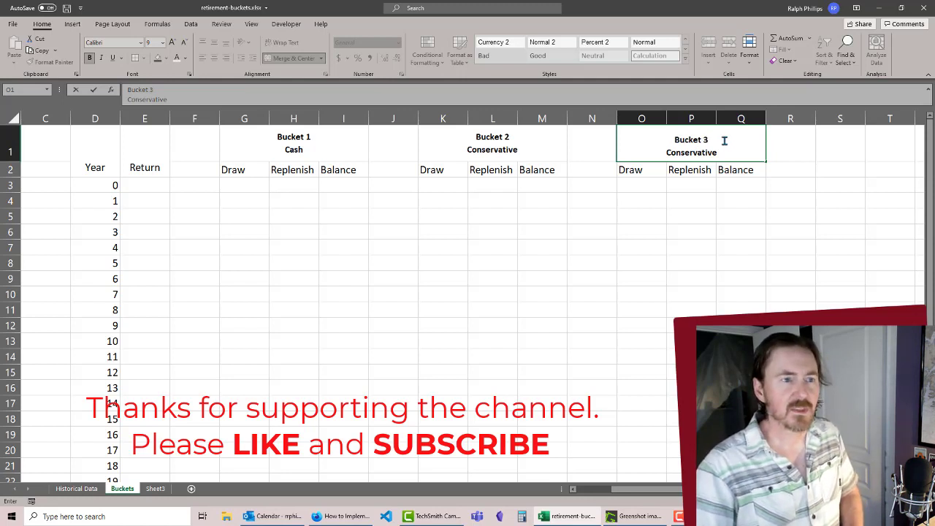
double_click(692, 152)
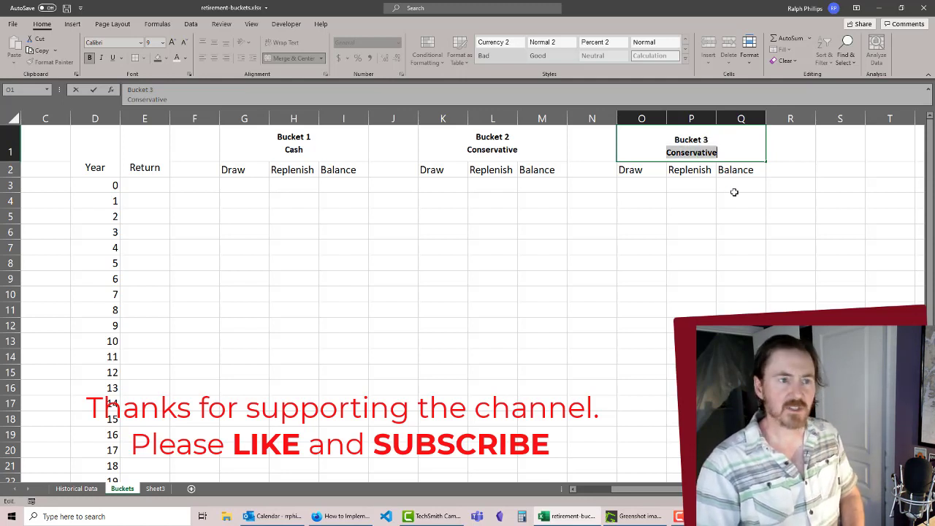
- Name the third heading 'Bucket 3 Growth' and unmerge its cells
text(Growth)
key(Return)
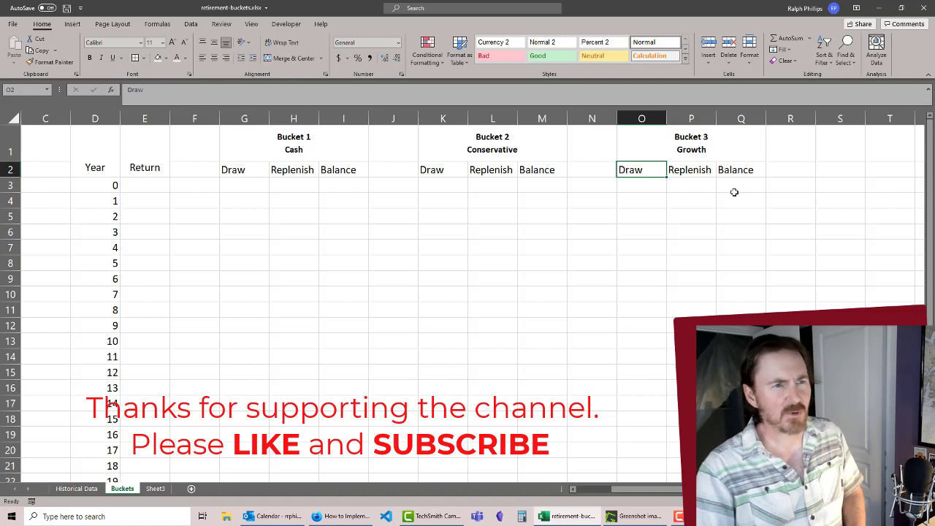
click(694, 139)
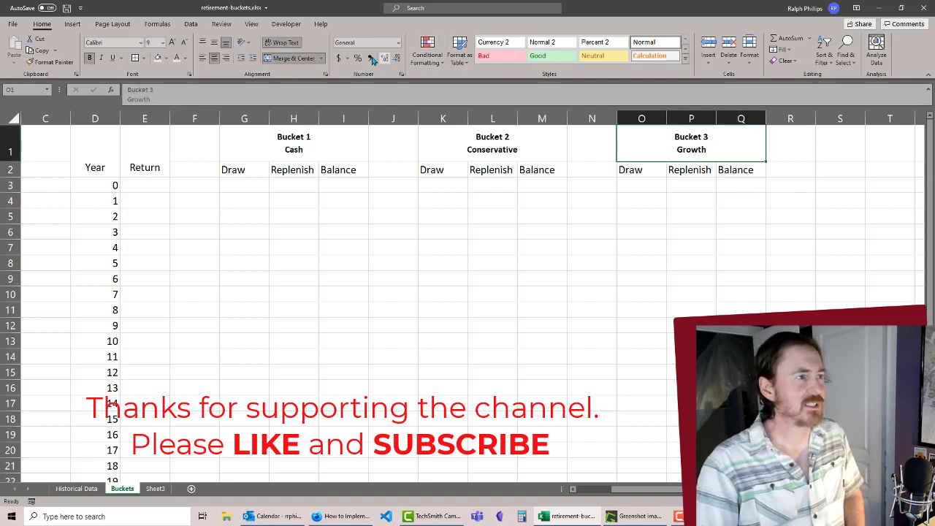
click(310, 58)
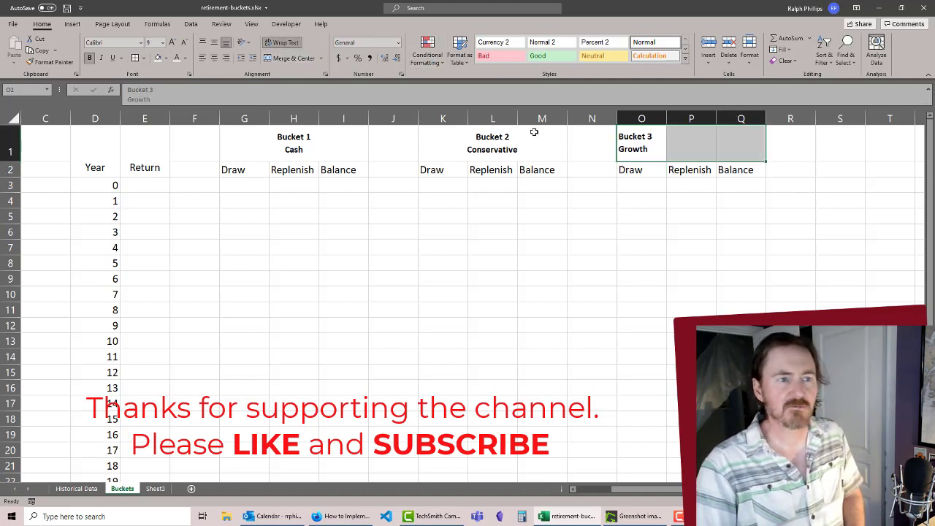
- Delete column P to remove Bucket 3's Replenish column, leaving Draw and Balance
click(692, 119)
right_click(692, 119)
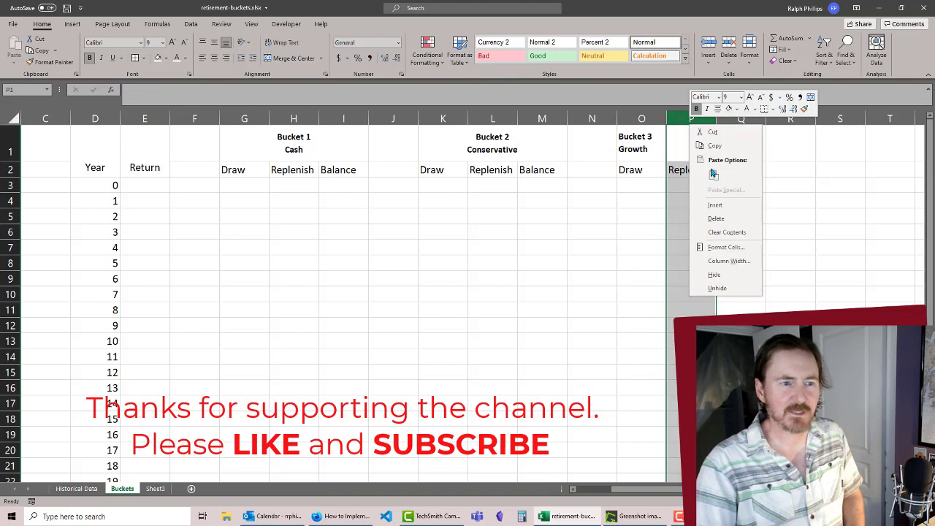
click(726, 222)
drag(651, 153, 682, 149)
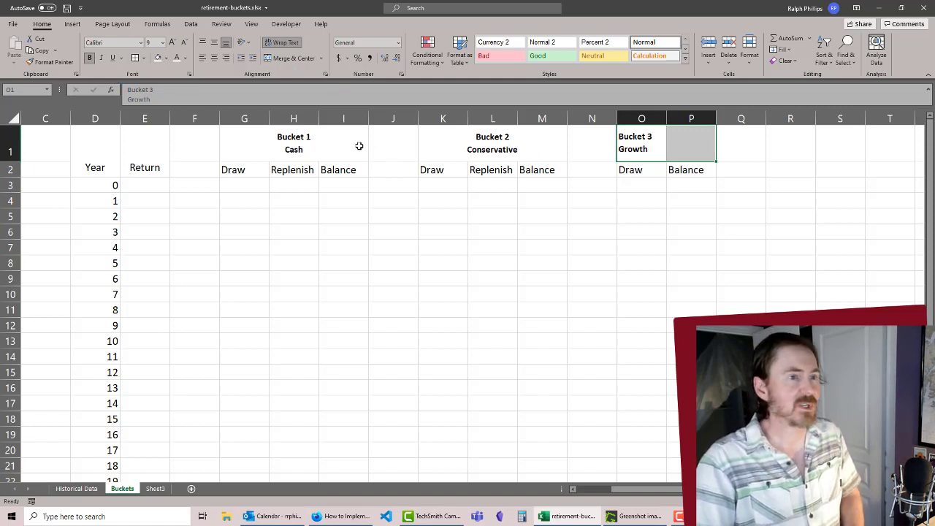
- Hide the sheet gridlines from the View settings and return to the Home ribbon
scroll(467, 292, left, 2)
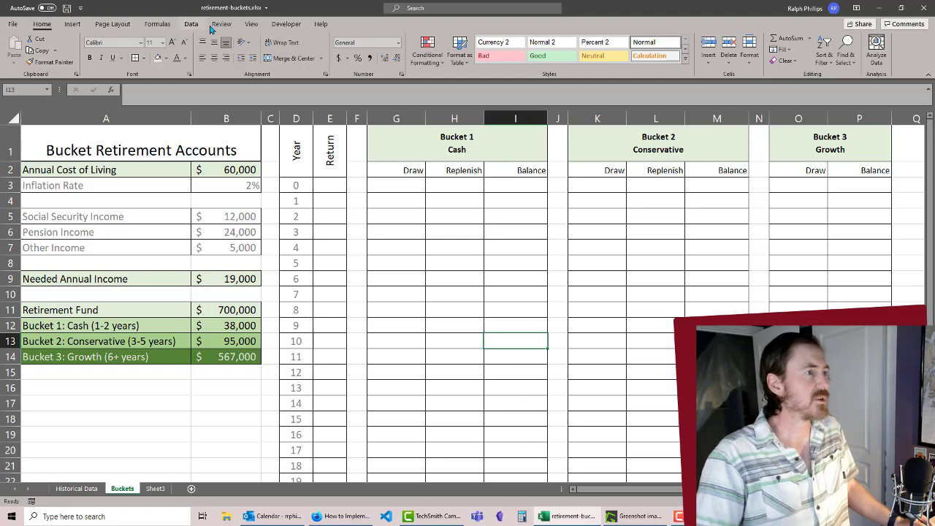
click(252, 25)
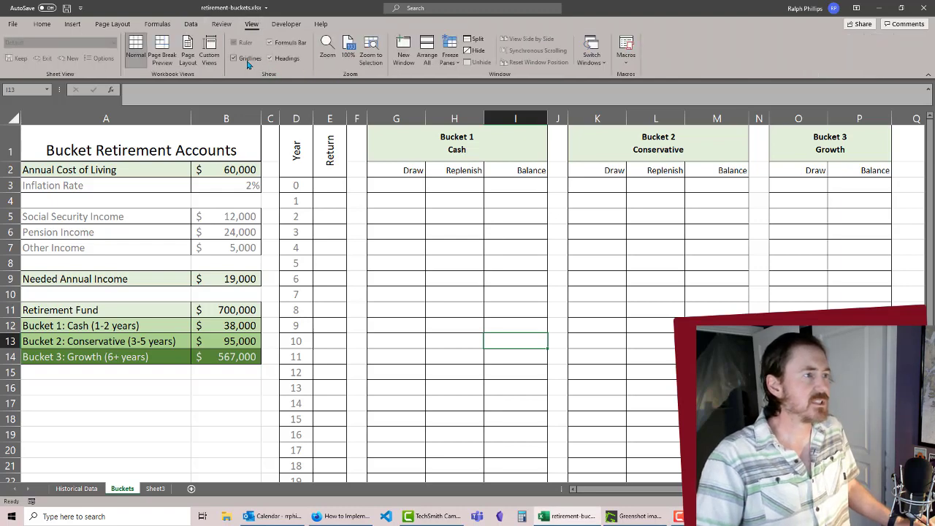
click(42, 25)
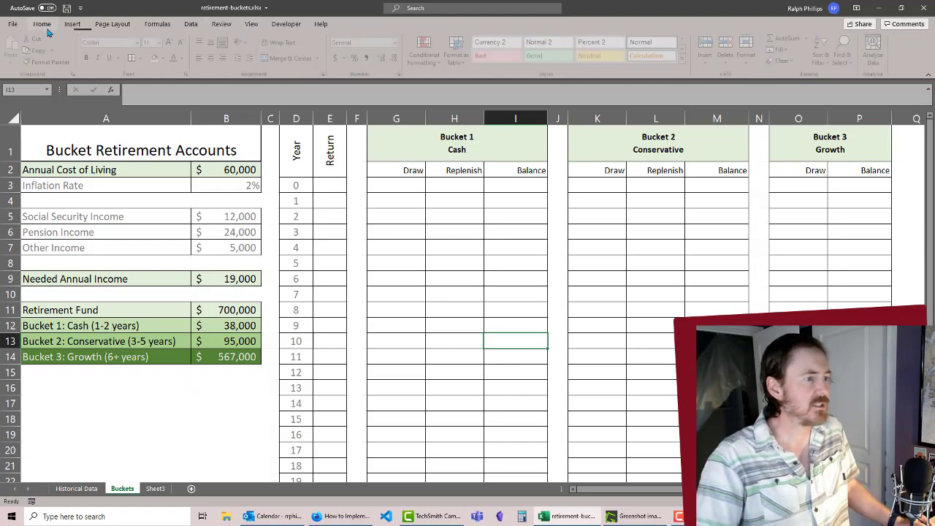
click(154, 435)
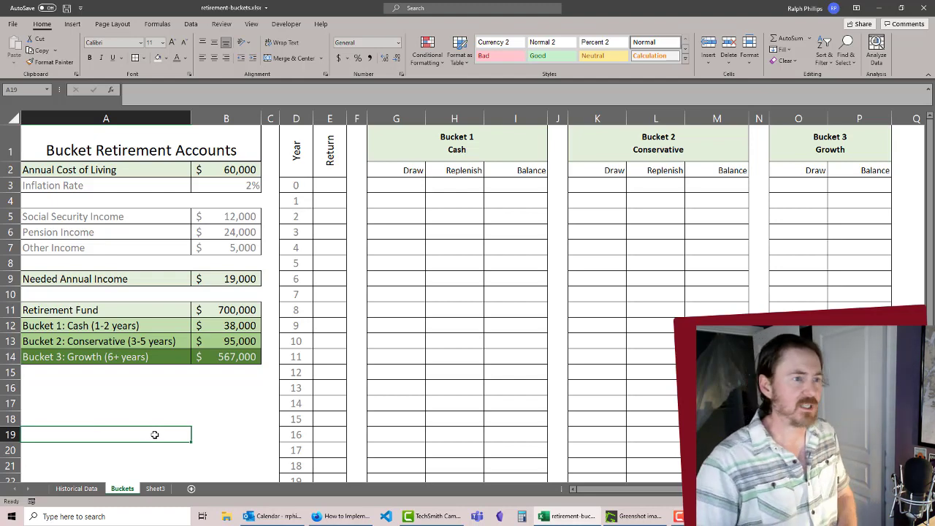
- Set the year 0 draw in G3 to 0 and link the year 1 draw to B9's Needed Annual Income
click(368, 280)
click(396, 185)
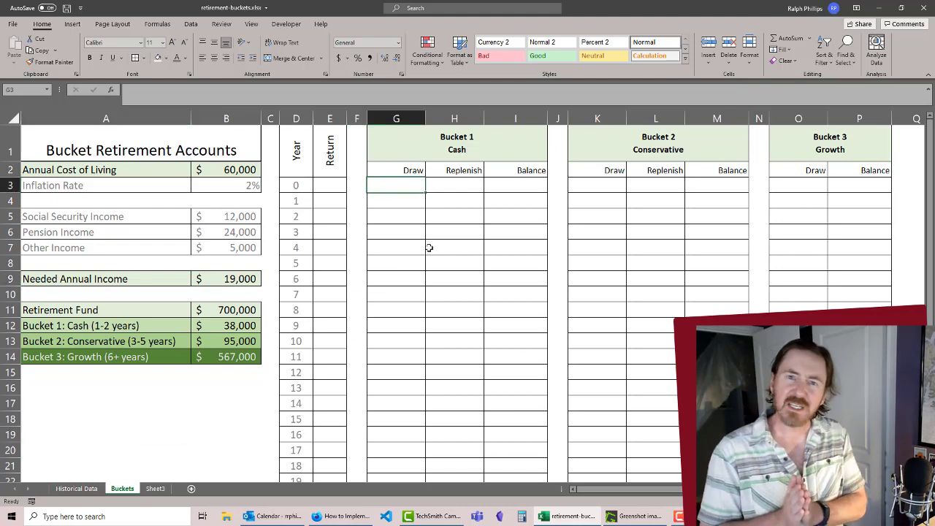
text(0)
key(Return)
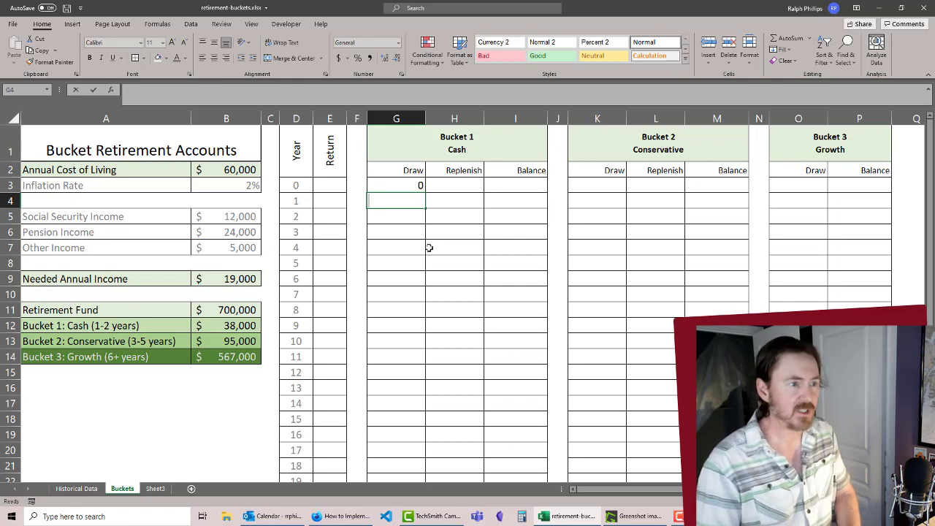
text(=)
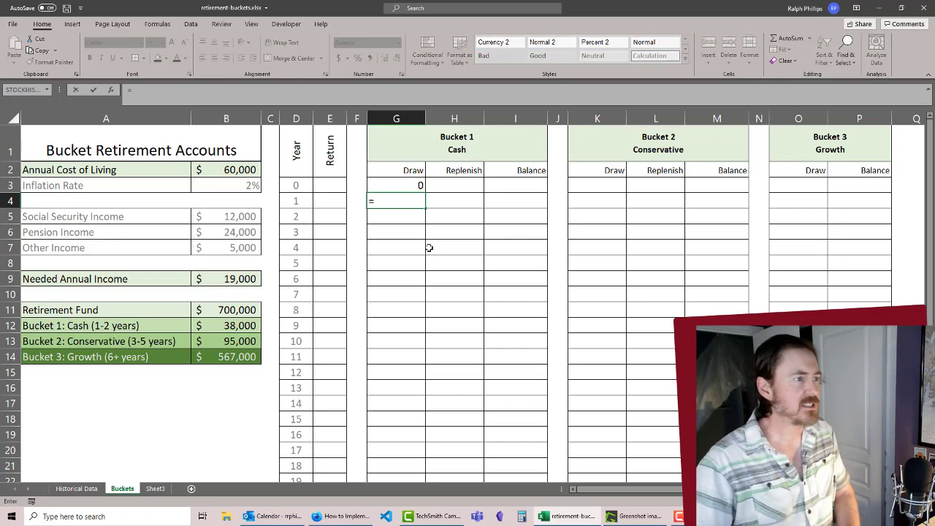
click(250, 279)
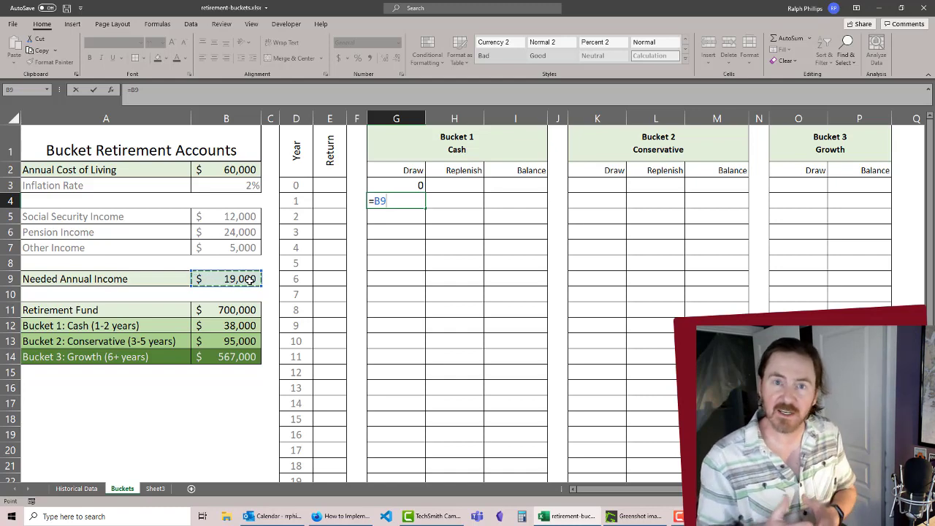
key(Return)
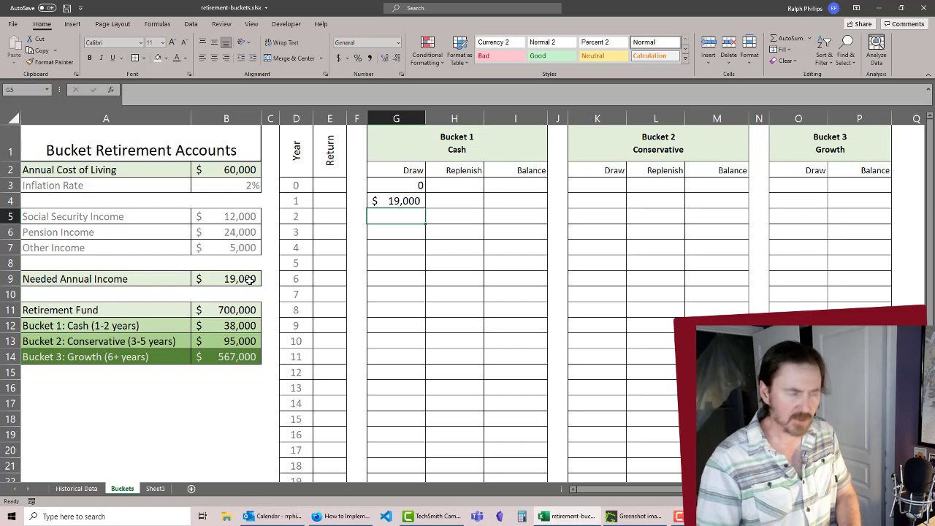
- Enter =G4*(1+B3) as the year 2 draw in G5, giving $19,380
text(=)
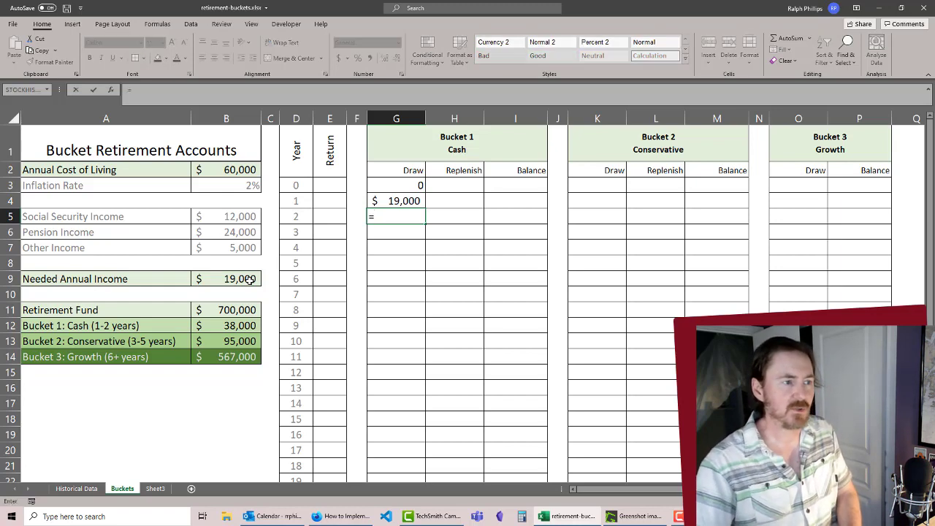
click(403, 202)
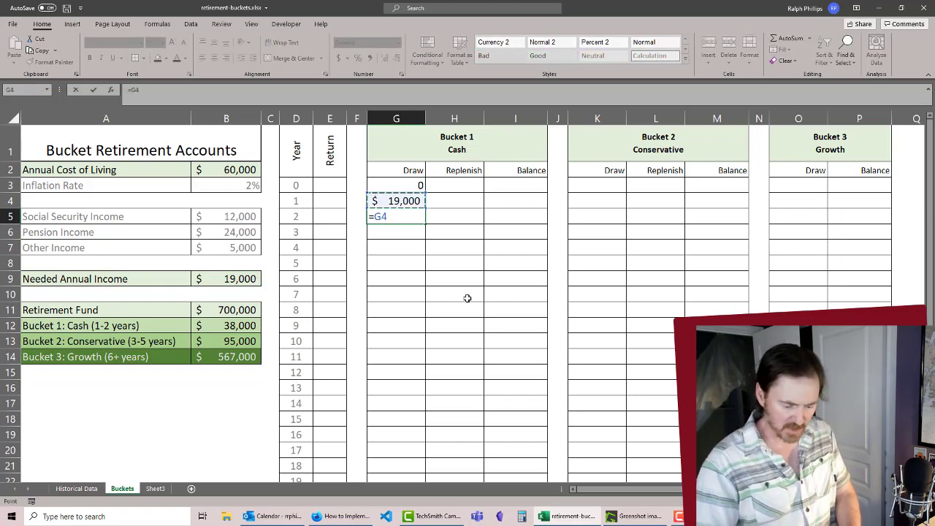
text(*)
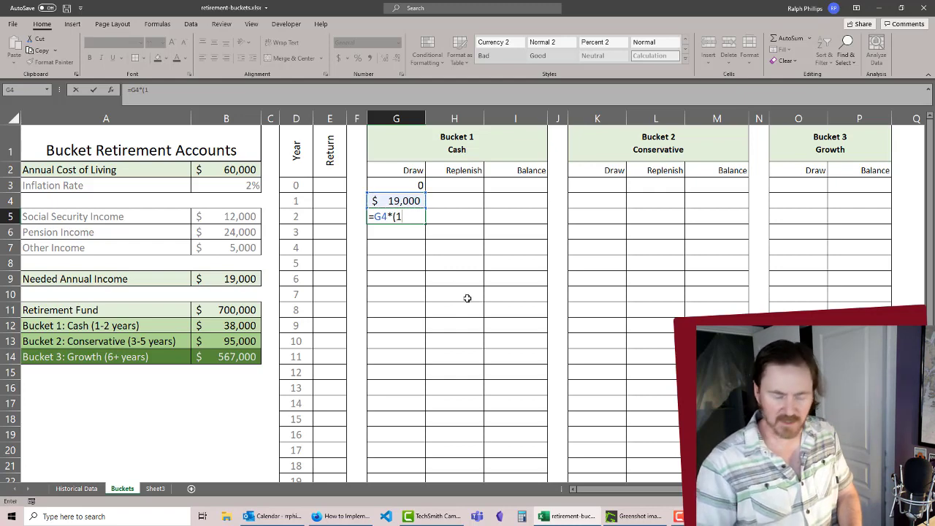
text((1+)
click(242, 183)
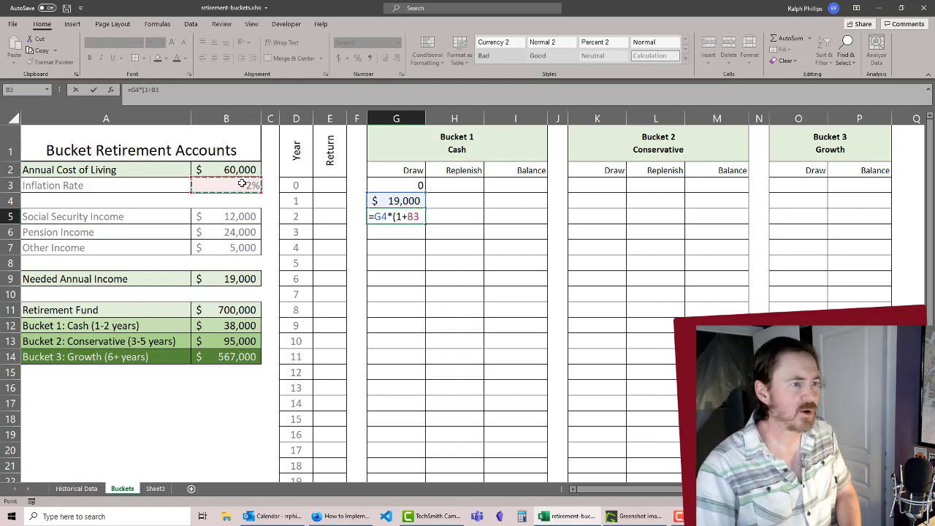
text())
key(Return)
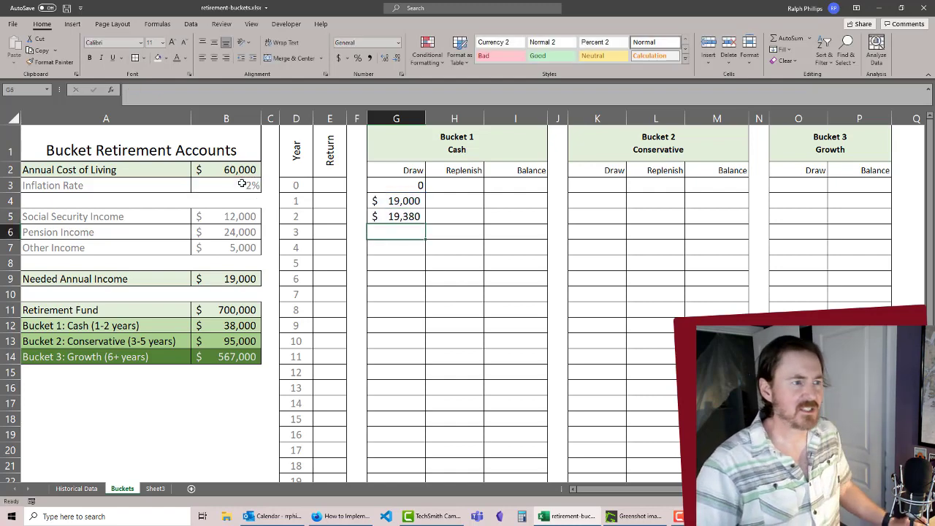
- Fill the G5 draw formula down the rest of the Bucket 1 Draw column
click(409, 217)
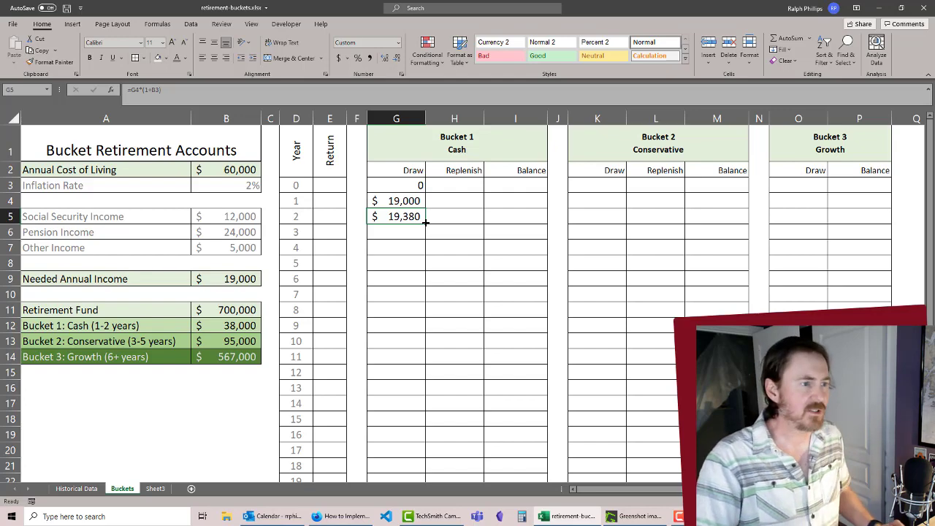
drag(425, 222, 424, 449)
scroll(397, 307, up, 4)
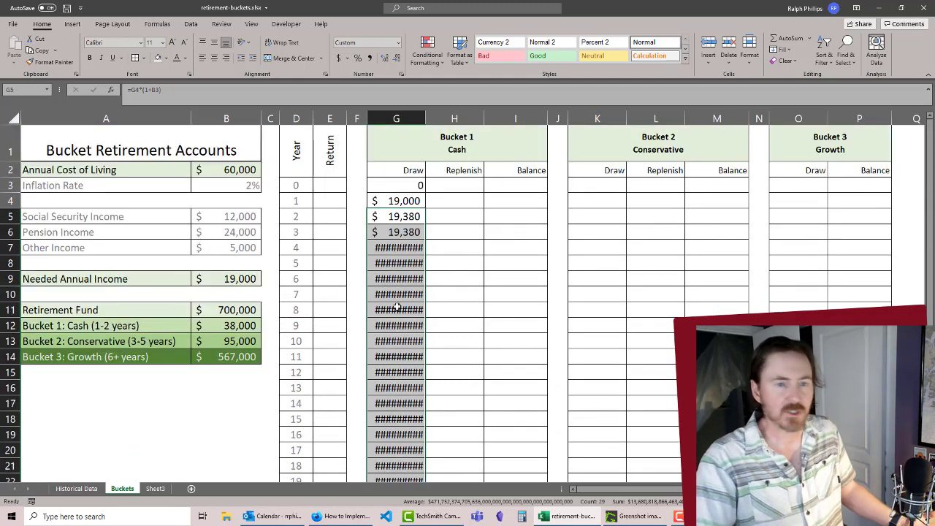
- Reduce the font of the bucket table D3:P29 to size 9
click(406, 204)
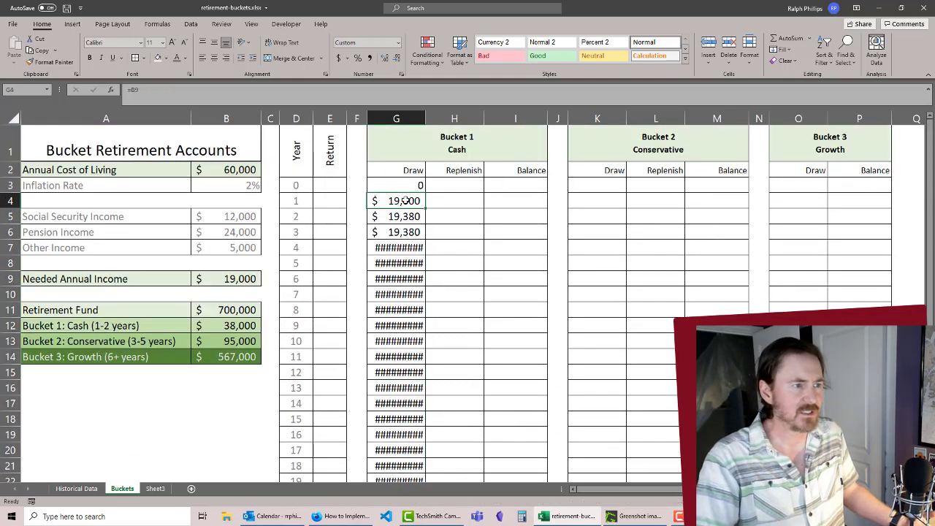
drag(402, 186, 523, 249)
drag(310, 183, 870, 445)
click(183, 43)
click(183, 44)
- Lock G5's inflation reference as $B$3 and refill the draw formula down column G
drag(398, 248, 399, 450)
double_click(400, 203)
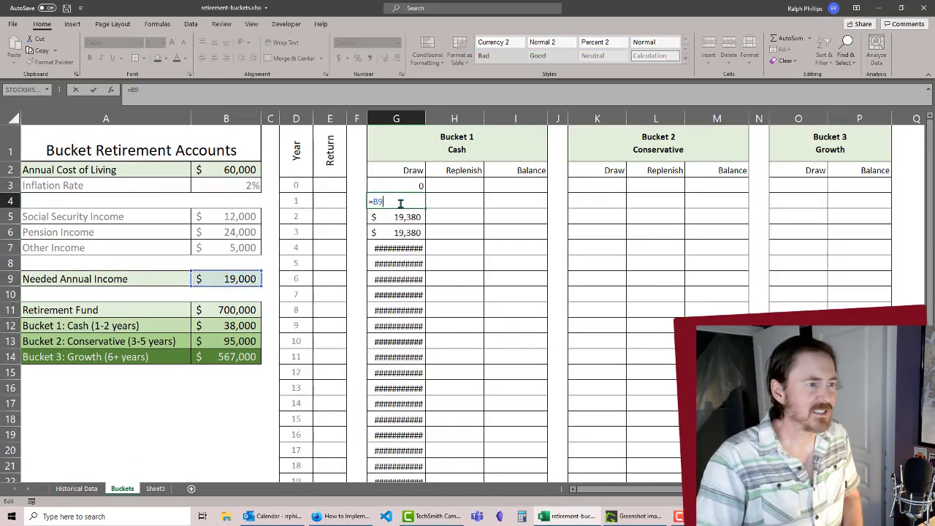
double_click(403, 218)
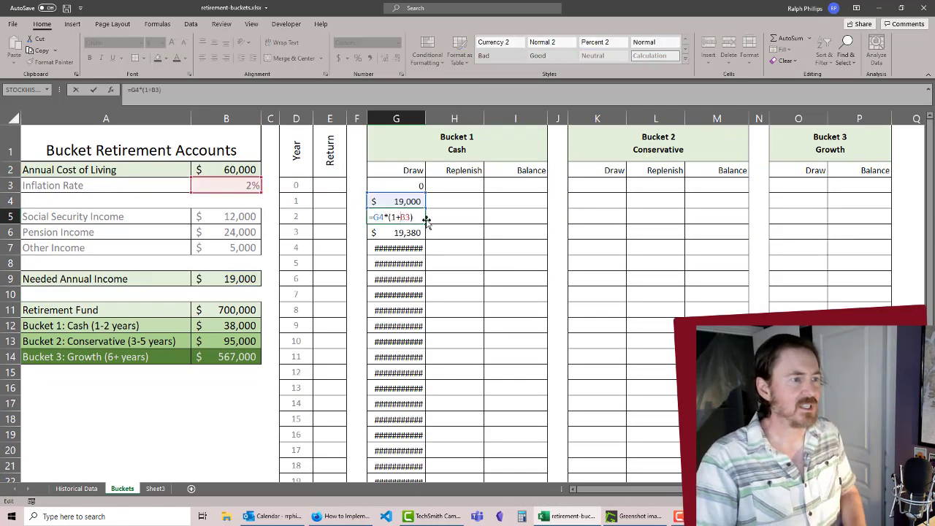
key(F4)
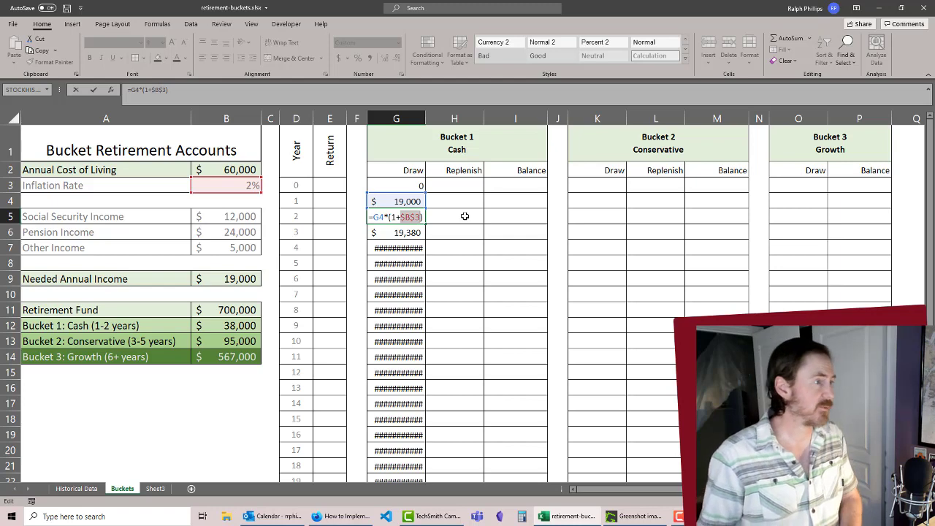
key(Return)
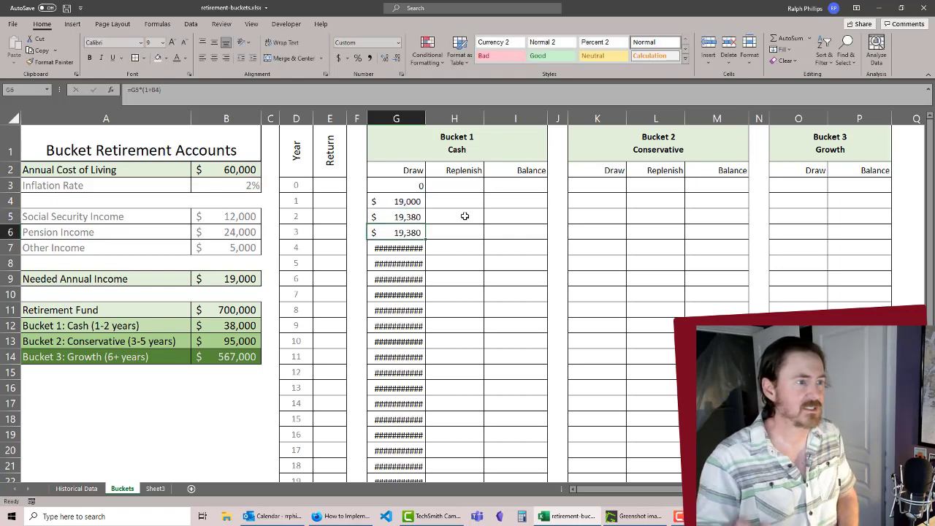
click(410, 217)
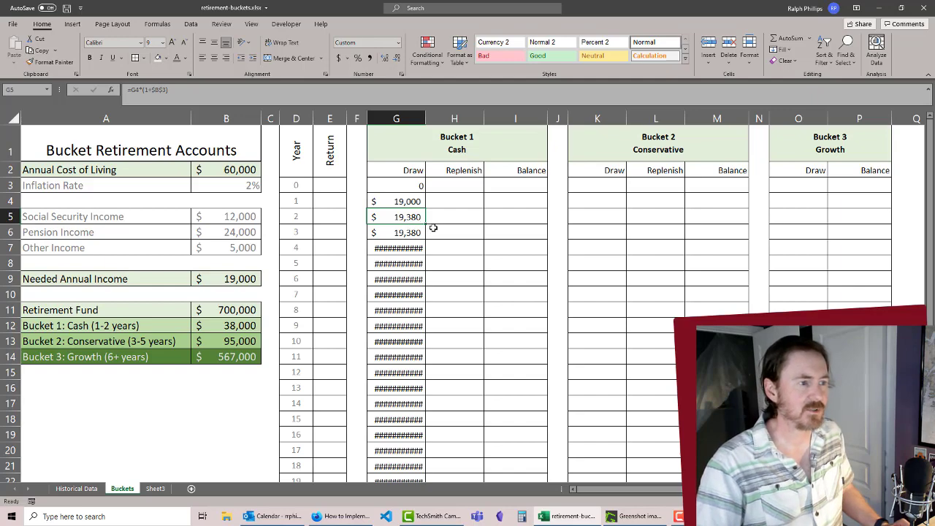
mouse_move(424, 225)
mouse_down()
mouse_move(439, 468)
mouse_move(425, 448)
mouse_up()
scroll(427, 353, up, 4)
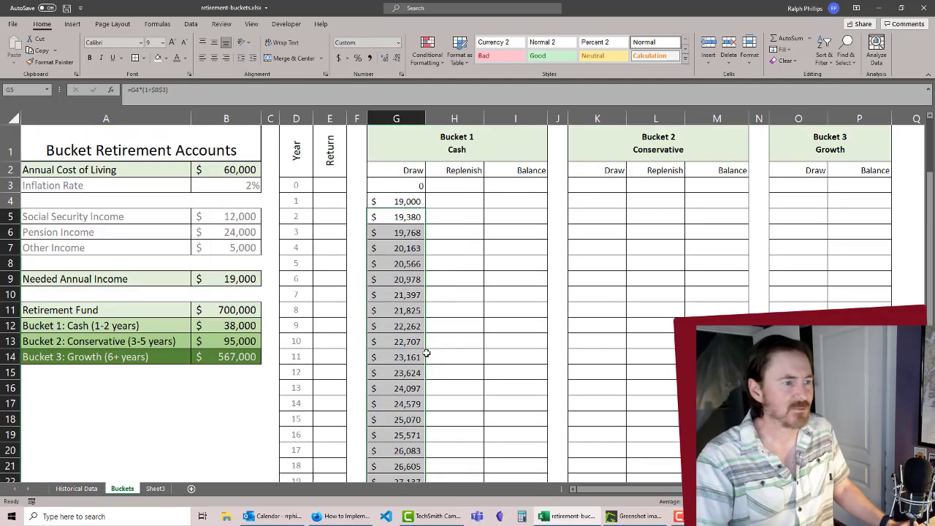
- Enter =K3 in H3 and fill it down the Bucket 1 Replenish column
click(454, 185)
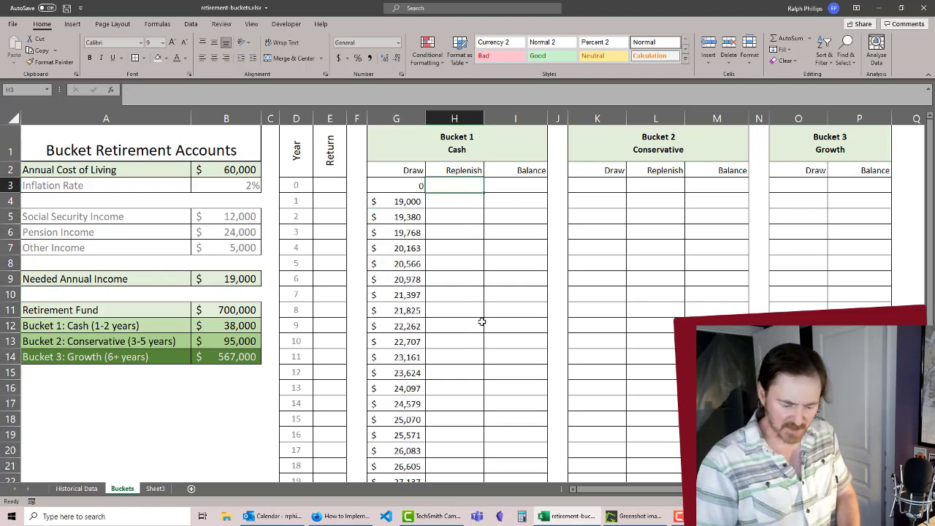
text(=)
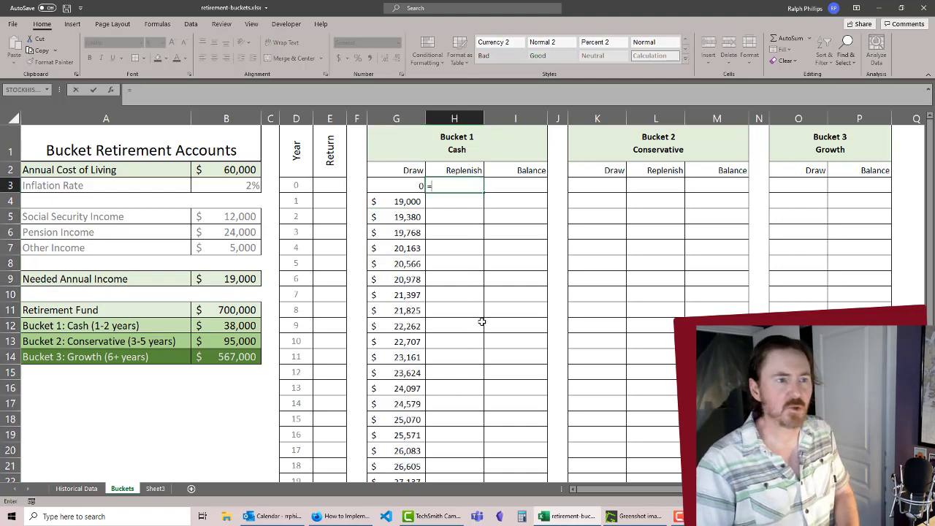
click(602, 185)
key(Return)
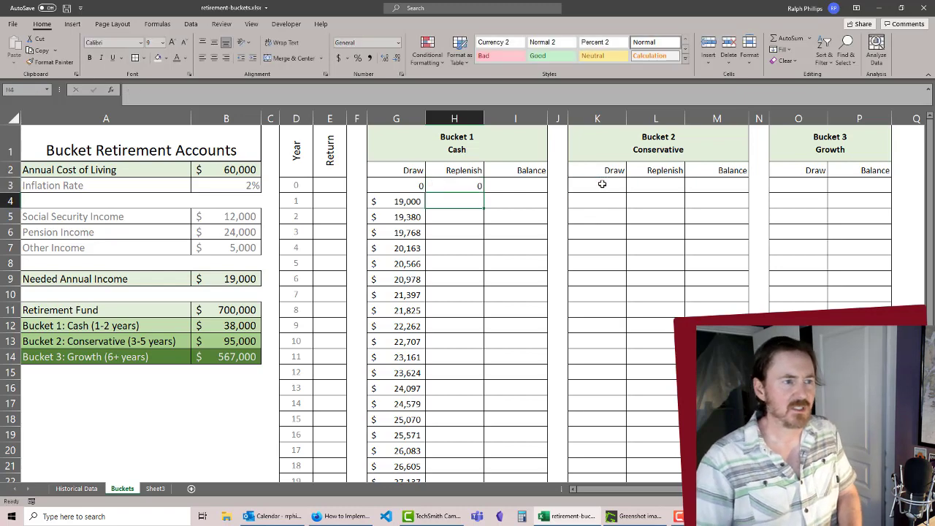
click(460, 183)
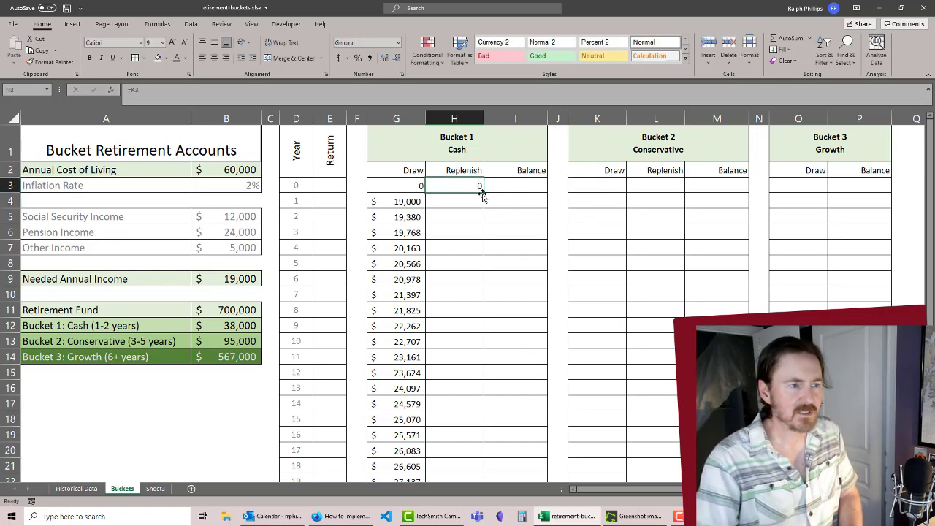
double_click(483, 193)
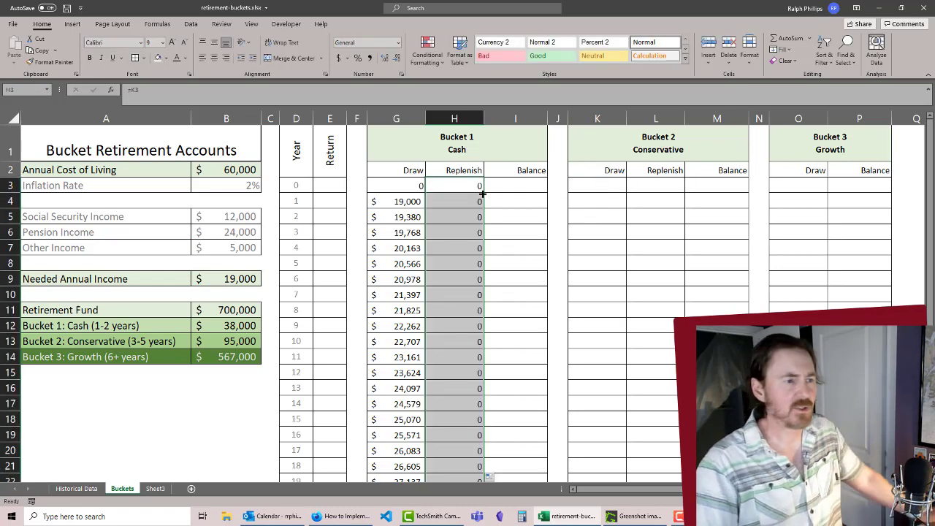
click(467, 219)
click(518, 185)
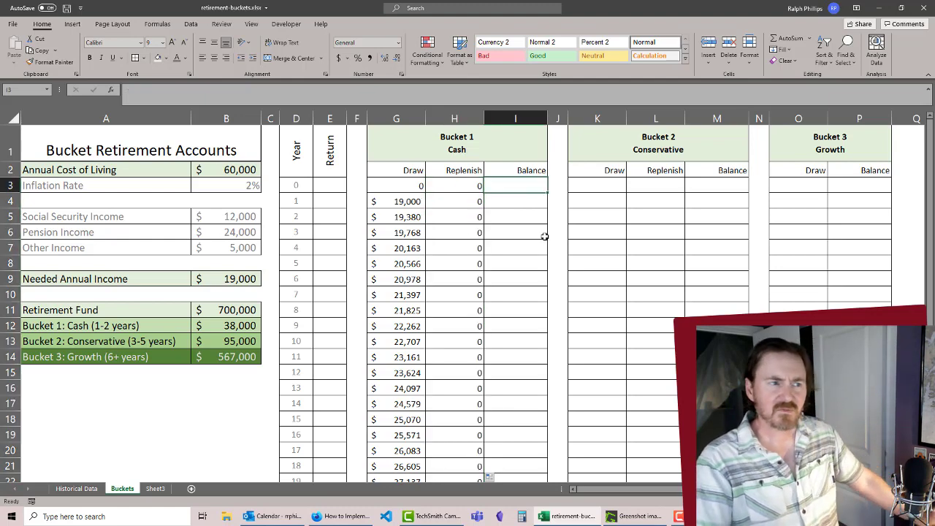
- Set Bucket 1's year 0 balance to =B12, the $38,000 cash bucket amount
text(=)
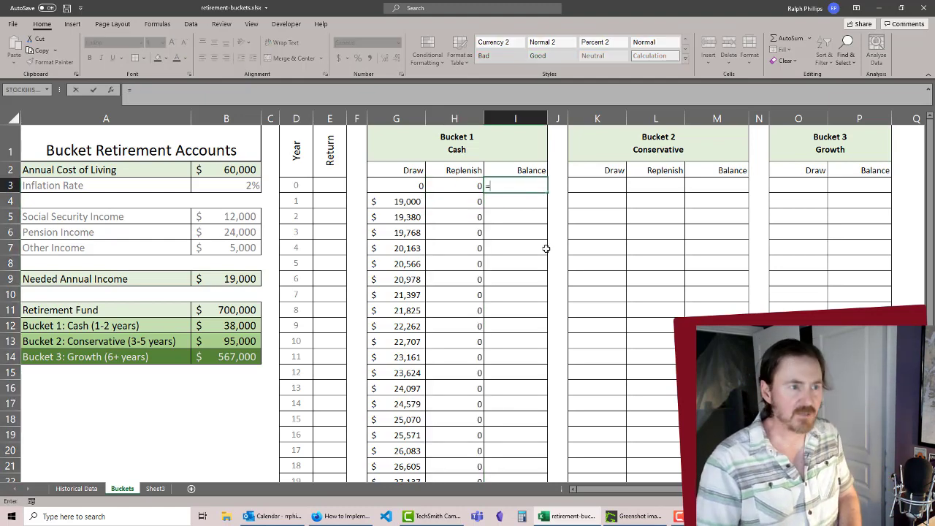
click(242, 325)
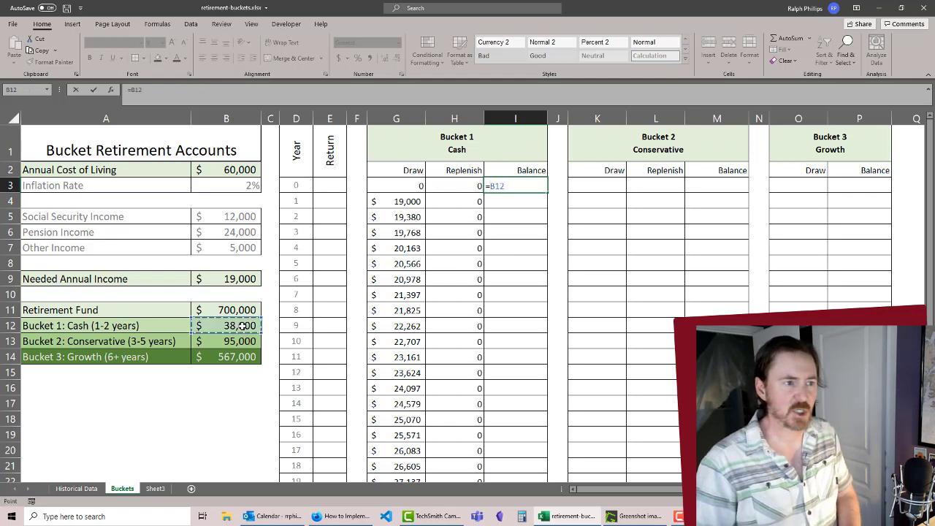
key(Return)
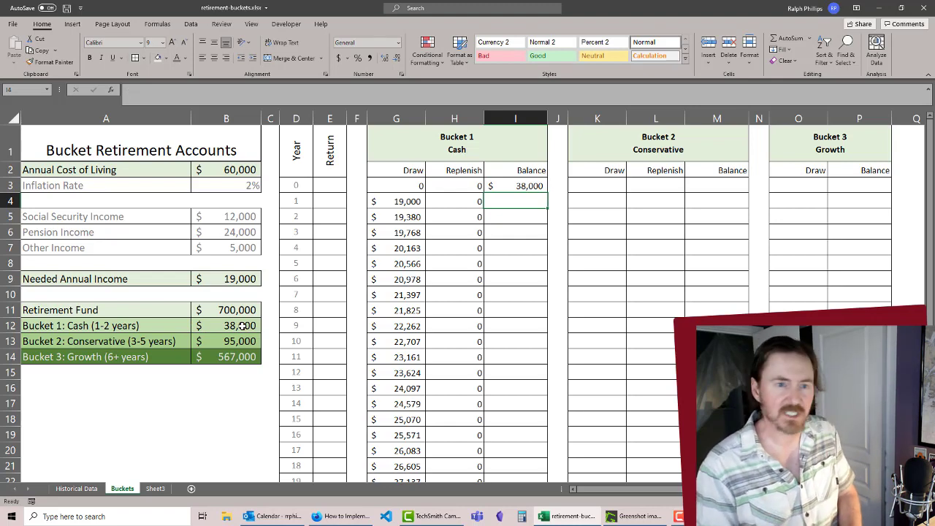
- Begin the year 1 balance formula in I4 as =I3*(1
text(=)
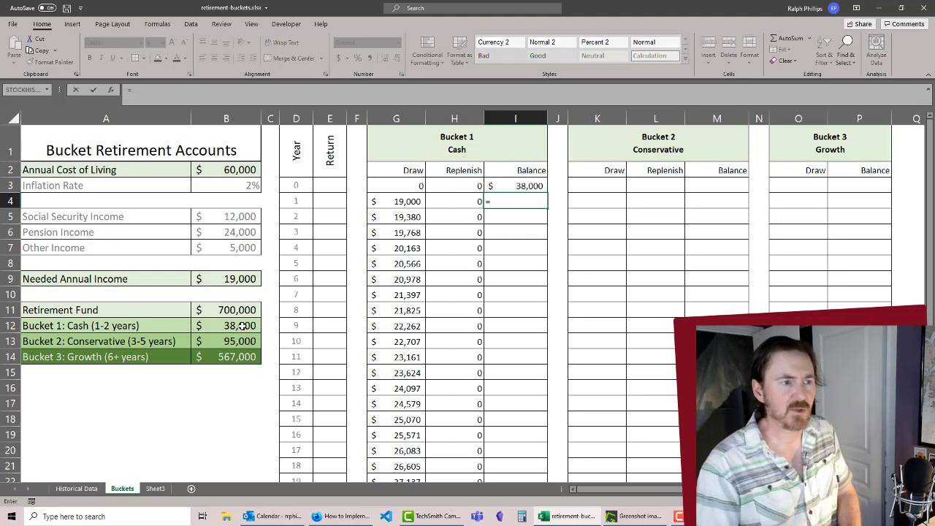
click(522, 186)
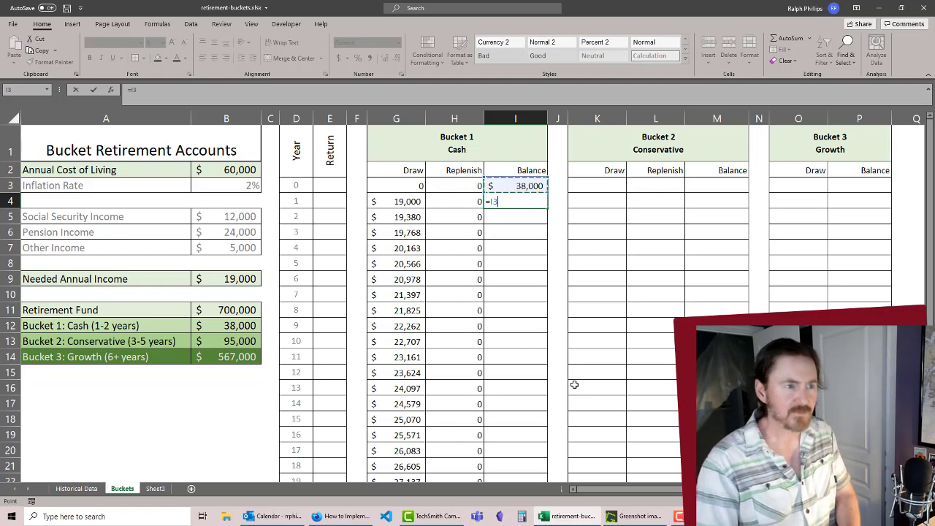
text((1)
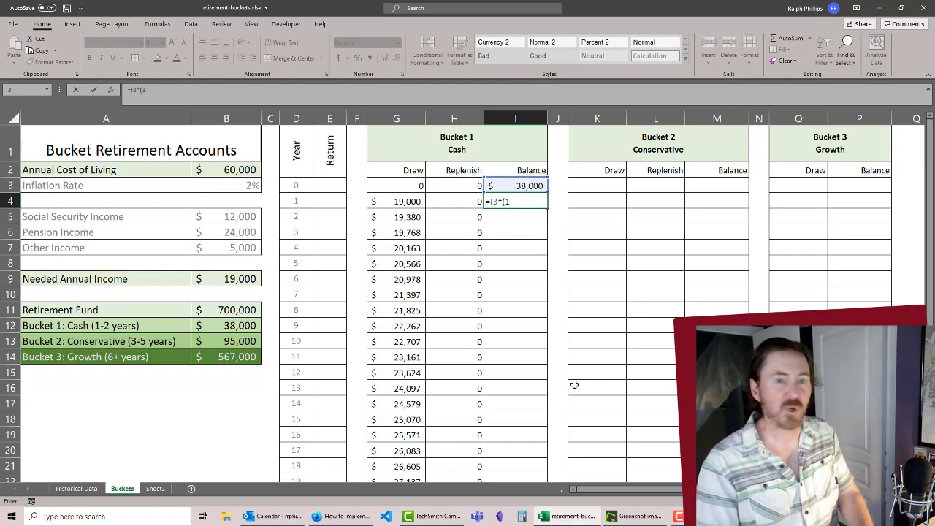
- Discard the unfinished formula and insert a narrow new column C
key(Escape)
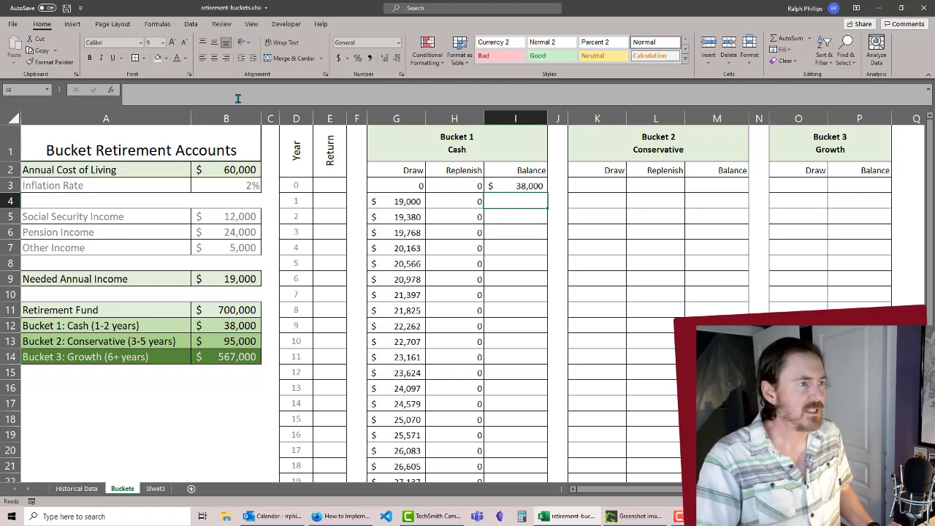
right_click(270, 118)
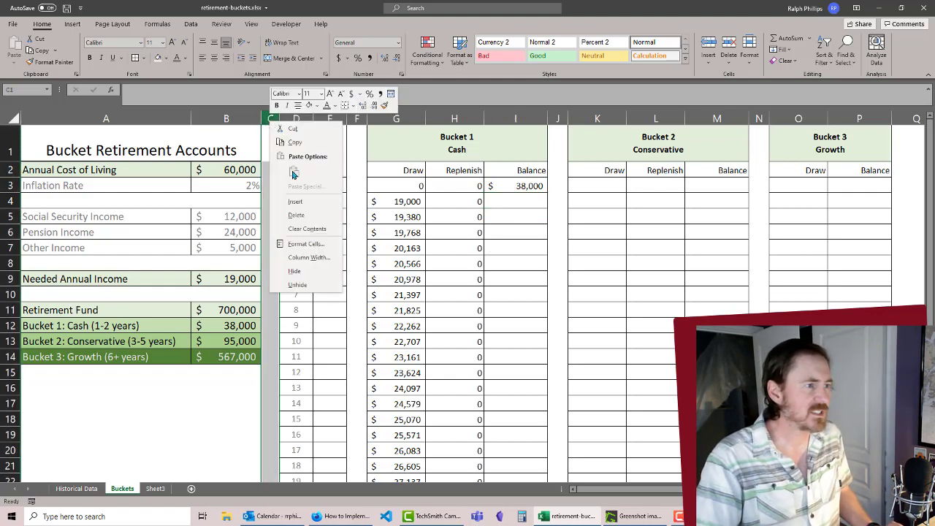
click(298, 202)
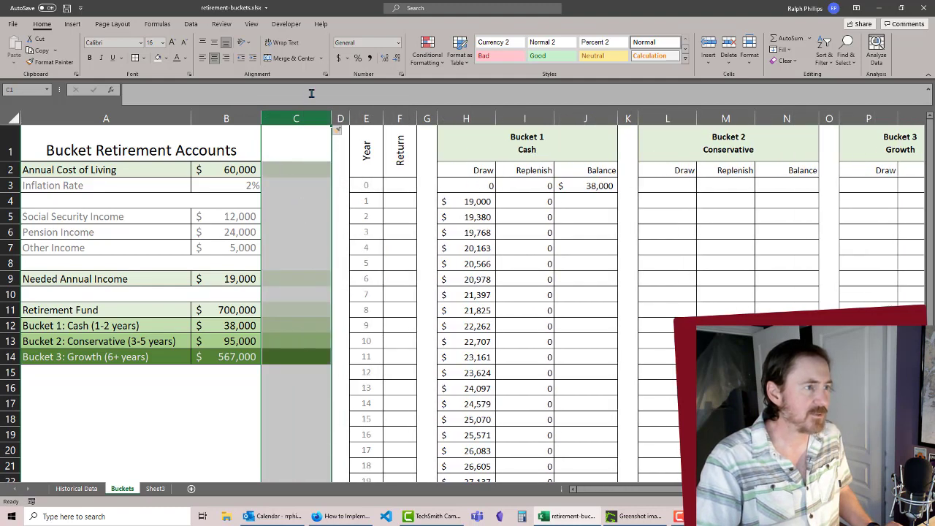
drag(331, 116, 309, 116)
- Enter the Bucket 1–3 return rates 0.5%, 5.0% and 11% in C12:C14
click(285, 344)
click(289, 388)
click(287, 326)
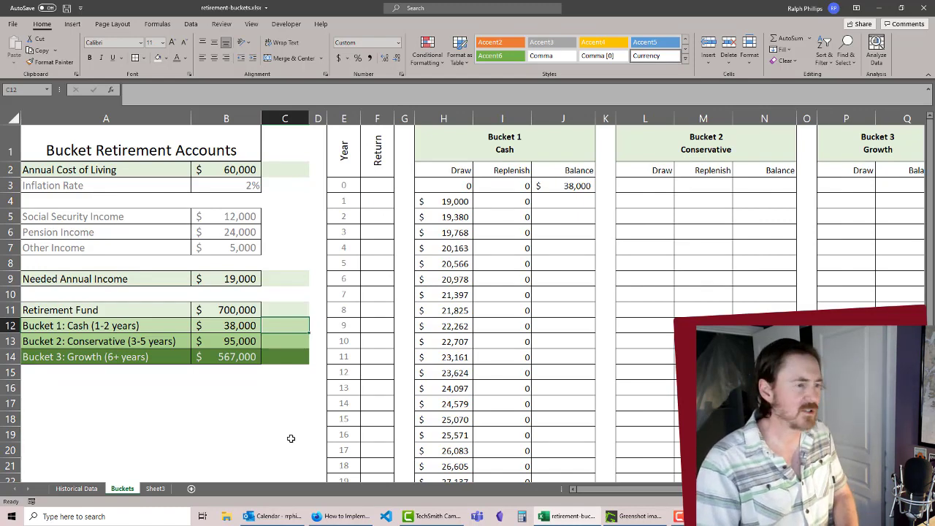
text(0.5%)
key(Return)
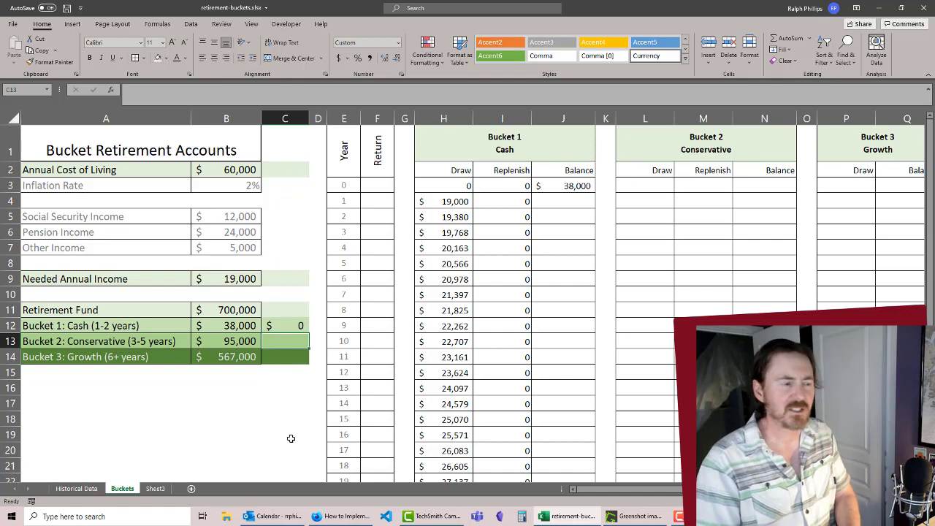
text(2.5%)
key(Return)
text(11)
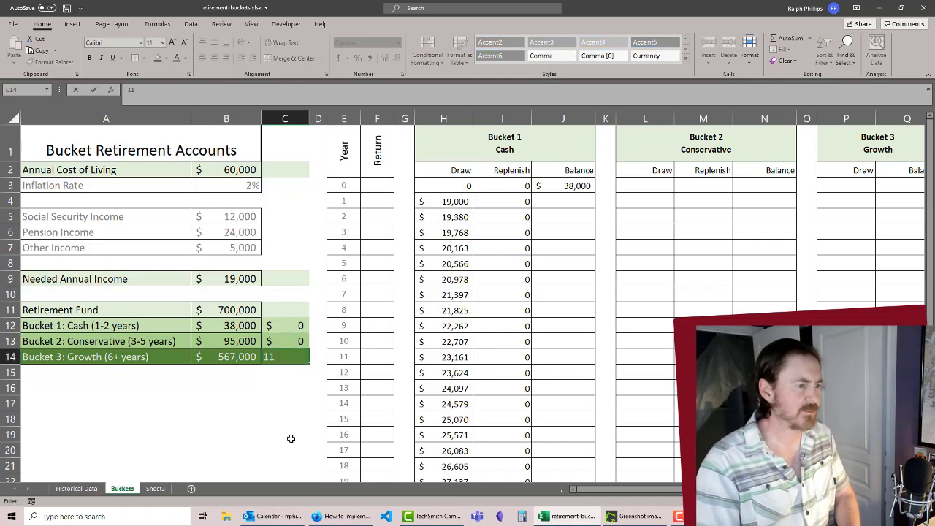
text(%)
key(Return)
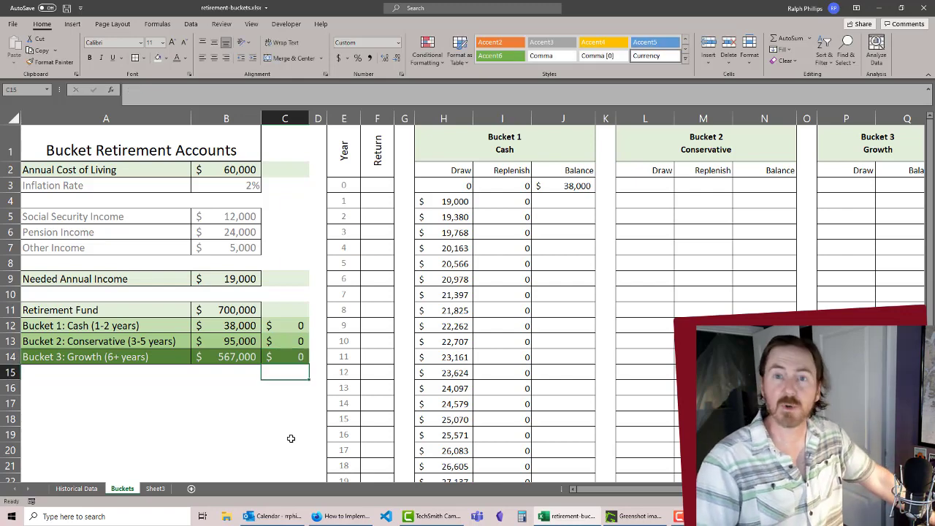
- Format the rates in C12:C14 as percentages with one decimal place
drag(278, 320, 283, 358)
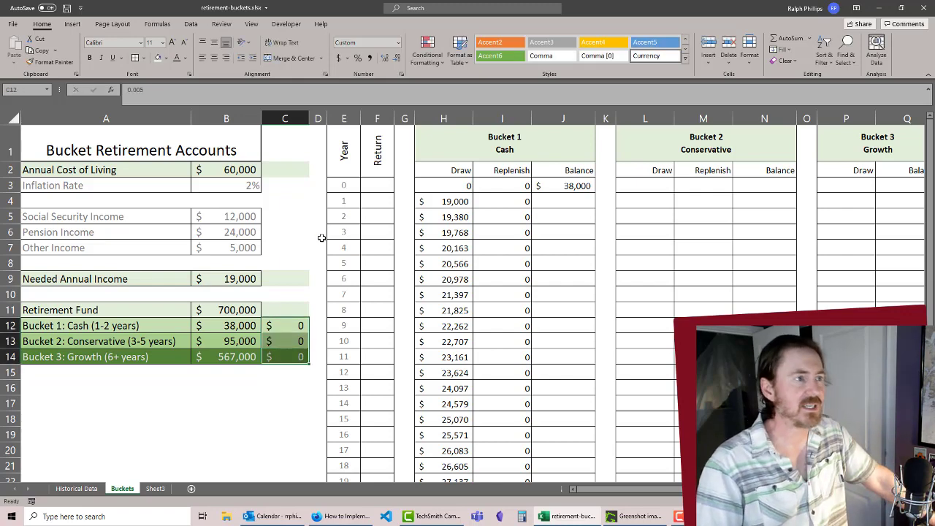
click(358, 59)
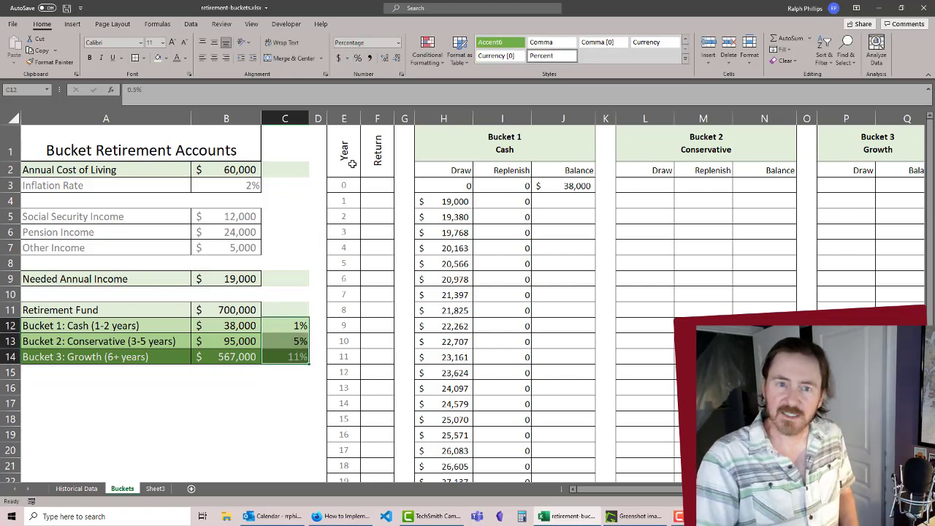
click(383, 59)
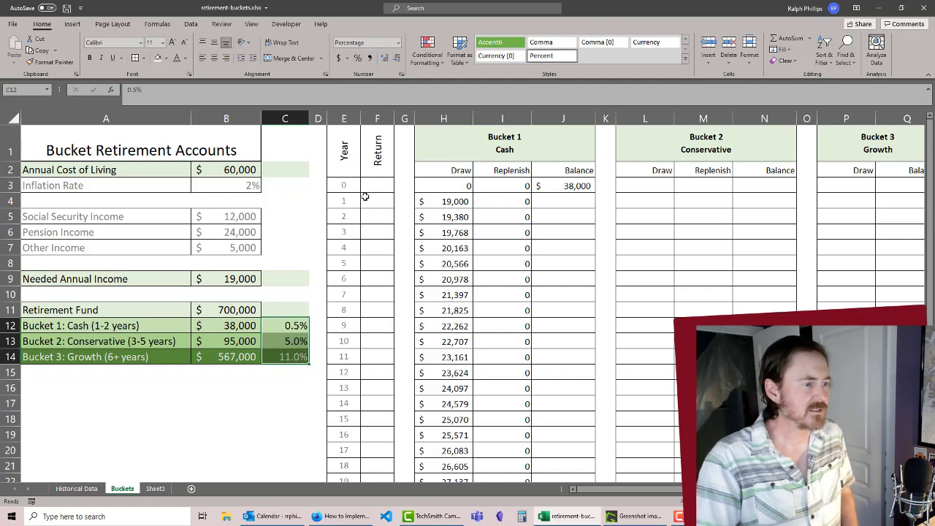
click(277, 409)
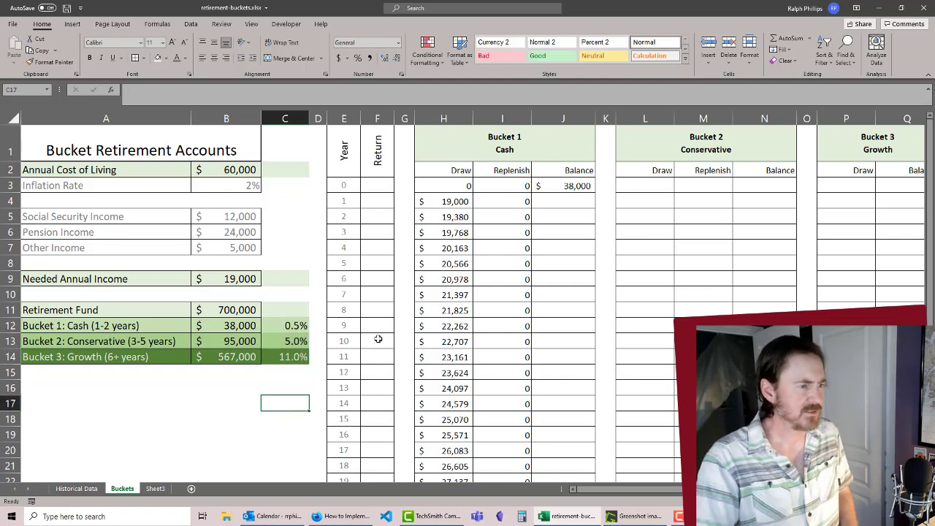
- Enter =J3+(J3*$C$12)-H4+I4 in J4, giving a year 1 balance of $19,190.0
click(574, 203)
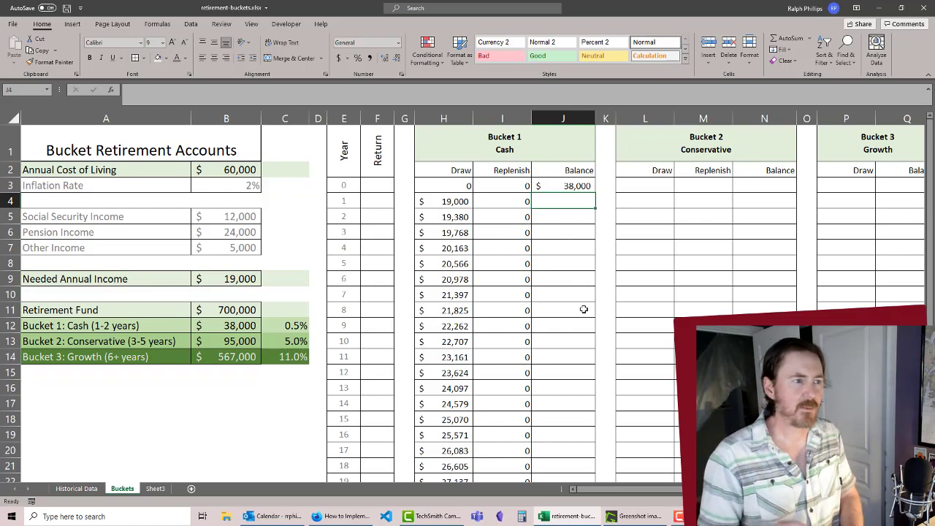
text(=)
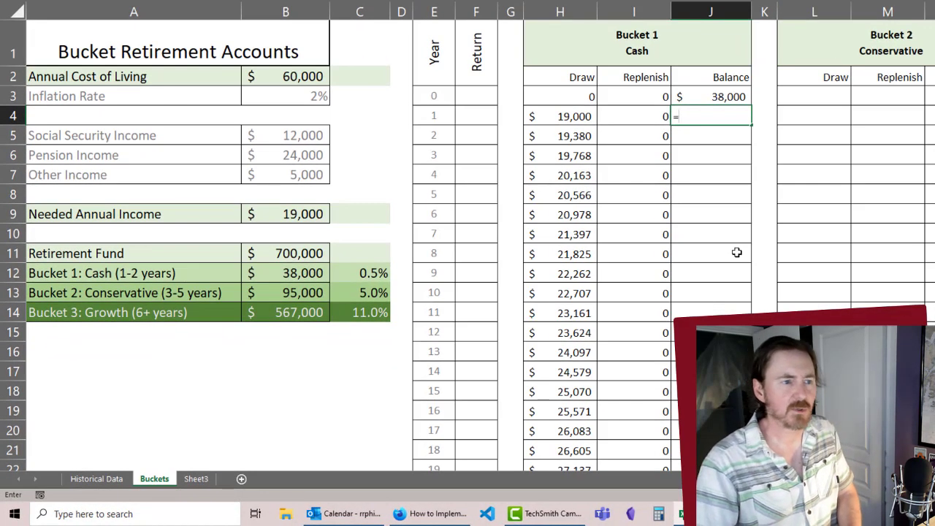
click(738, 95)
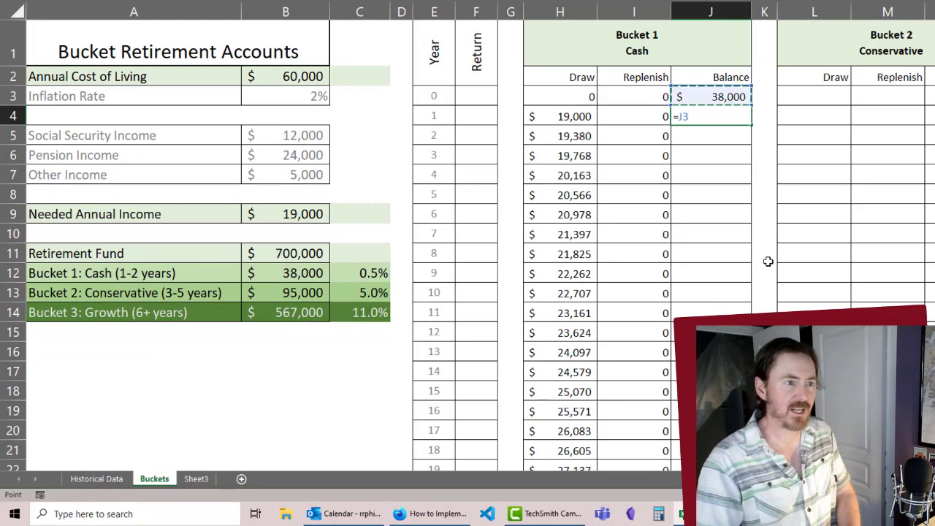
text(+)
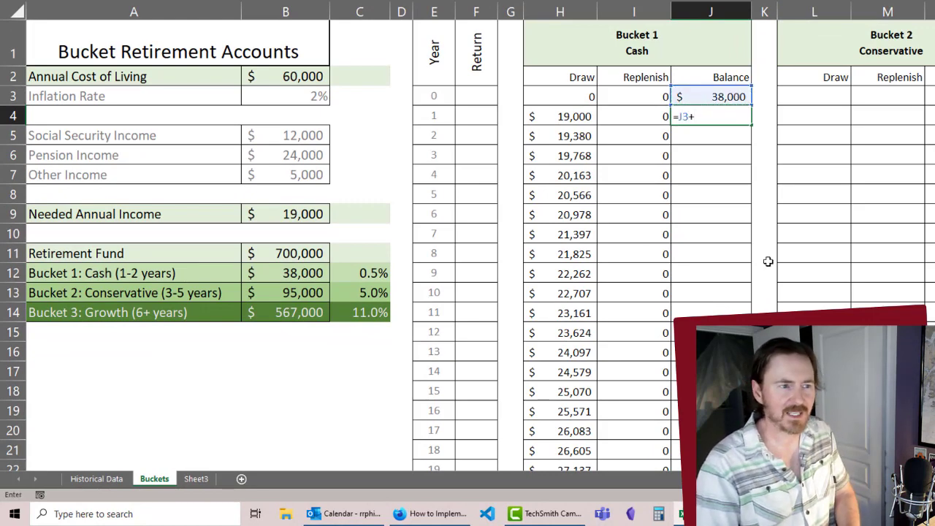
text(()
click(733, 99)
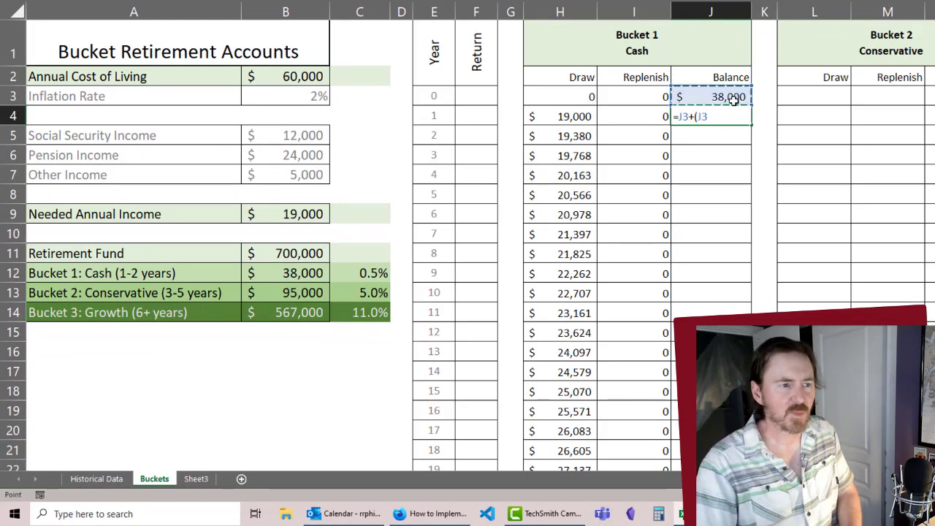
text(*)
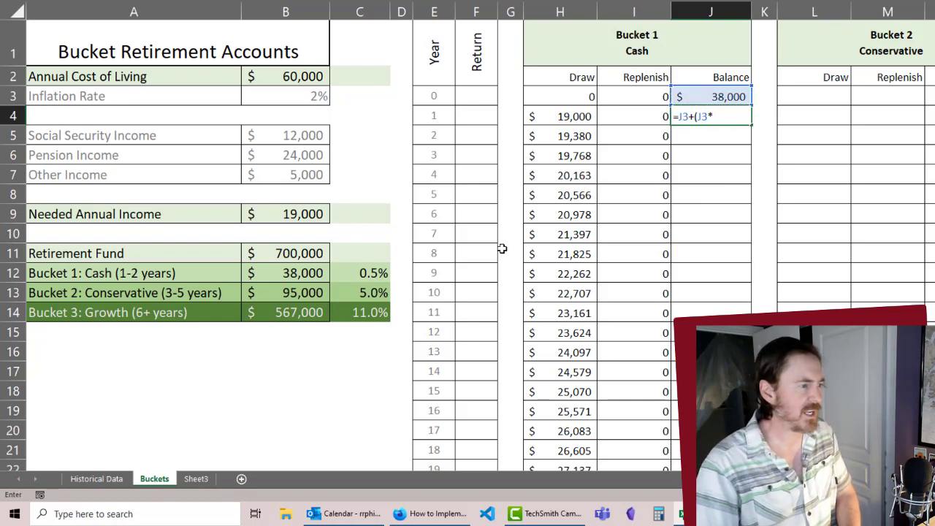
click(377, 273)
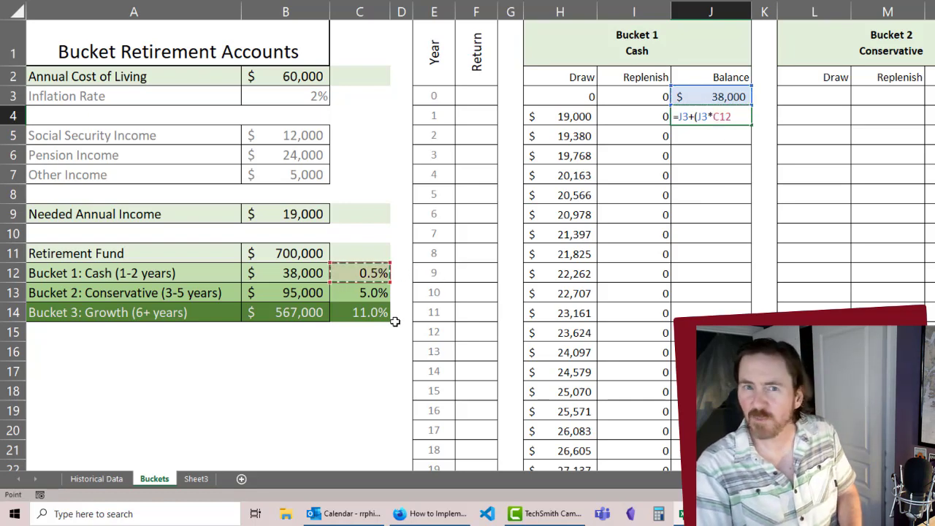
key(F4)
text()+)
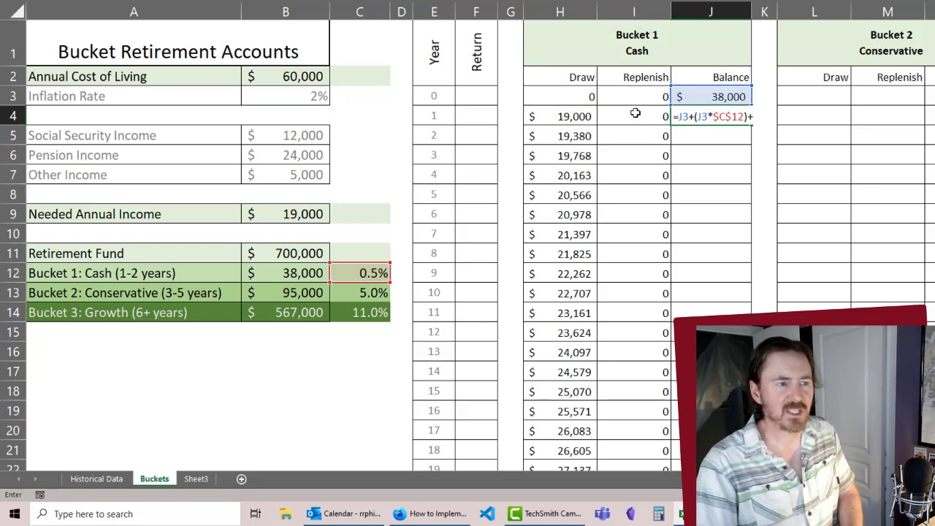
key(BackSpace)
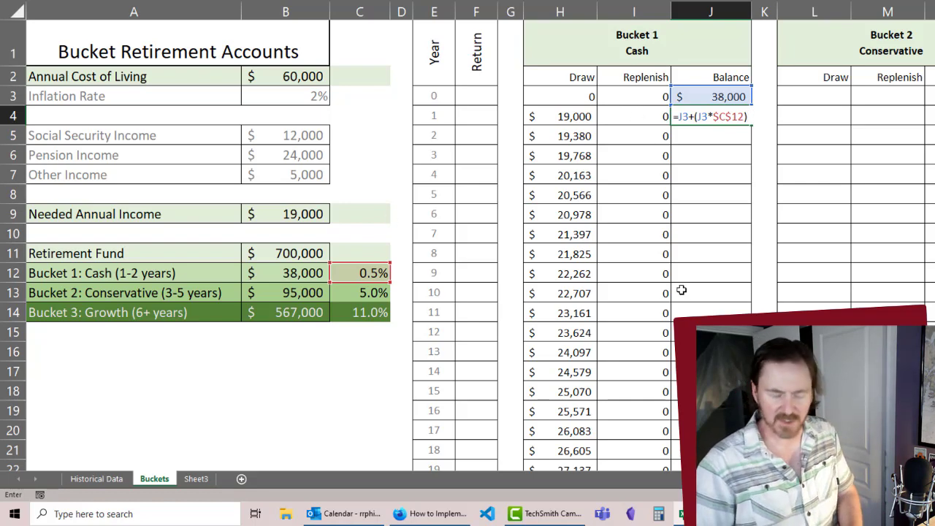
click(575, 117)
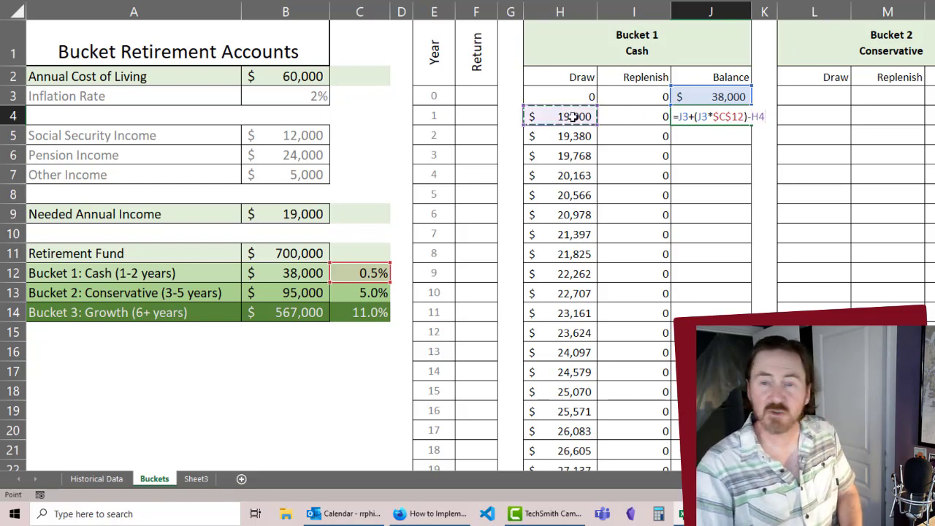
text(+)
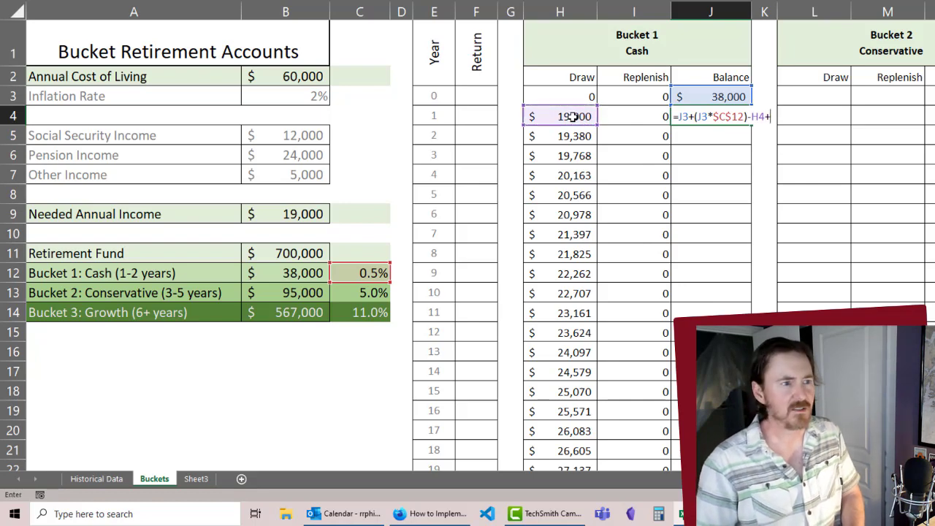
click(626, 117)
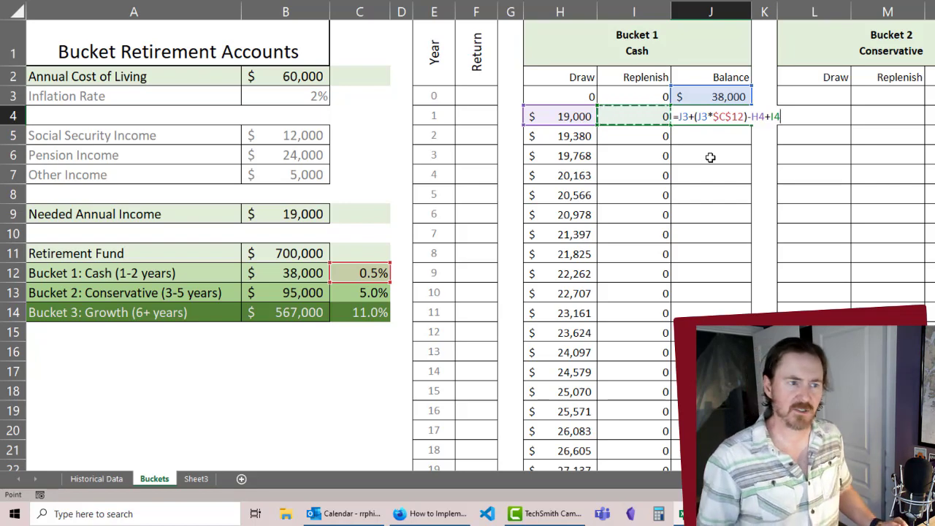
key(ctrl+Return)
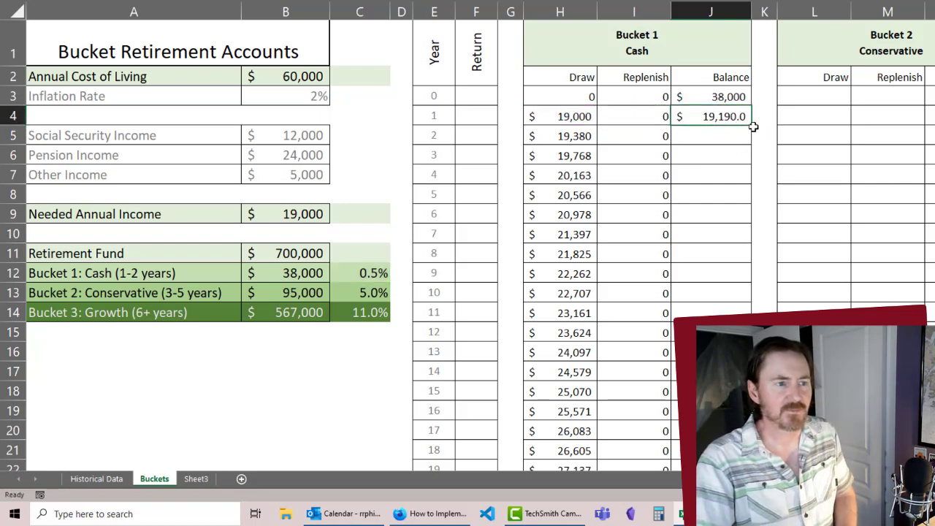
- Fill J4's balance formula down through year 10, reaching ($172,672.1)
drag(750, 126, 751, 126)
double_click(751, 126)
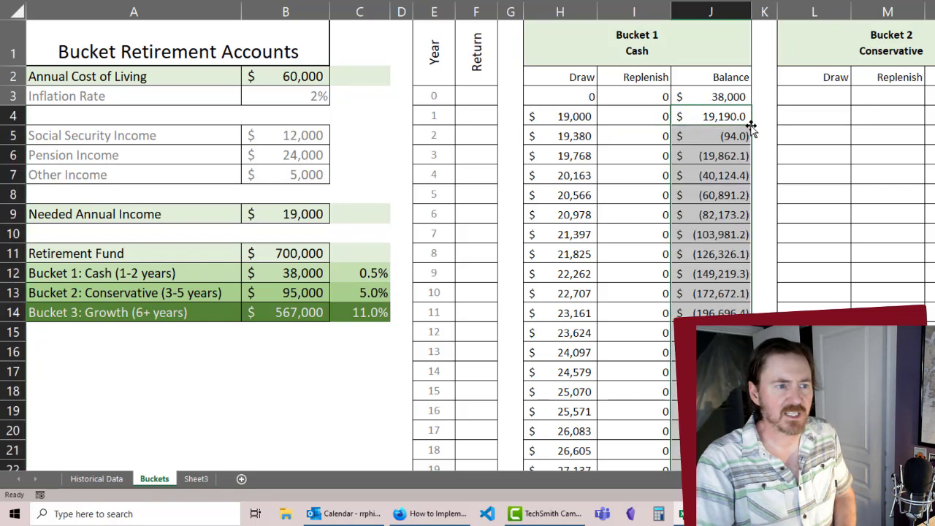
click(730, 188)
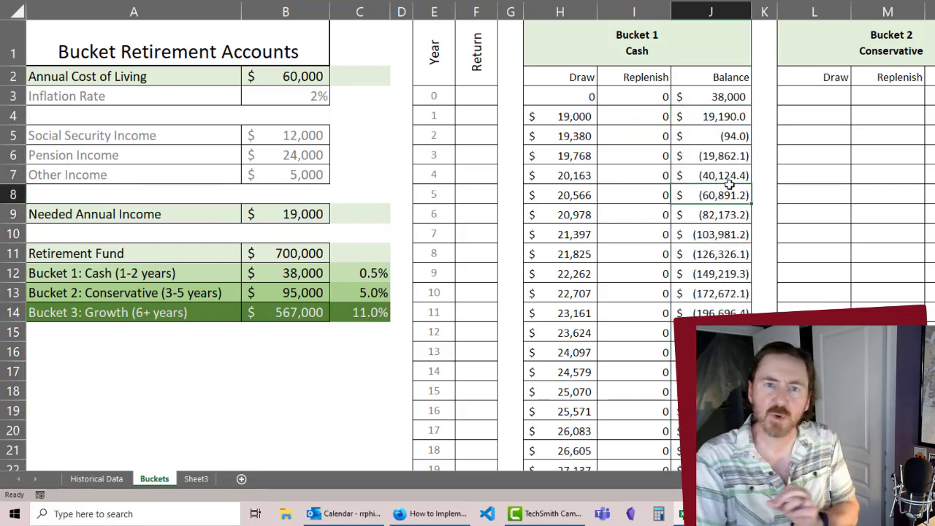